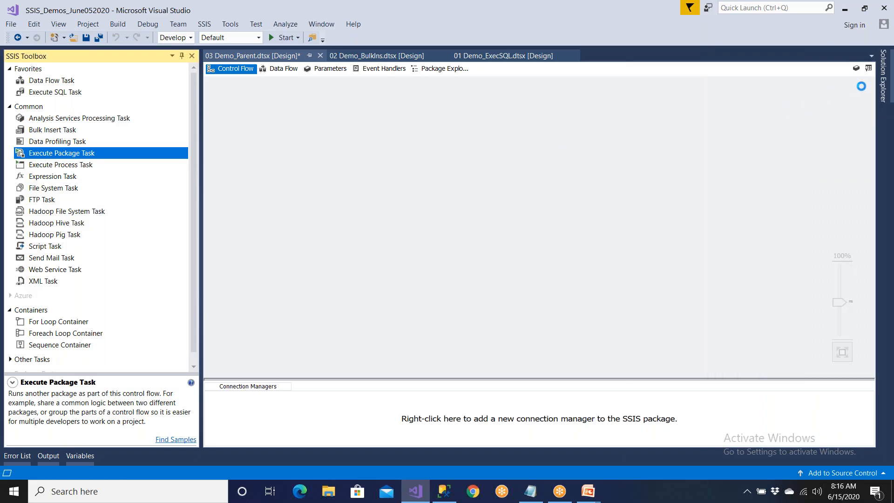
Close the 02 Demo_BulkIns and 01 Demo_ExecSQL package designers and save the 03 Demo_Parent package.
mouse_move(881, 89)
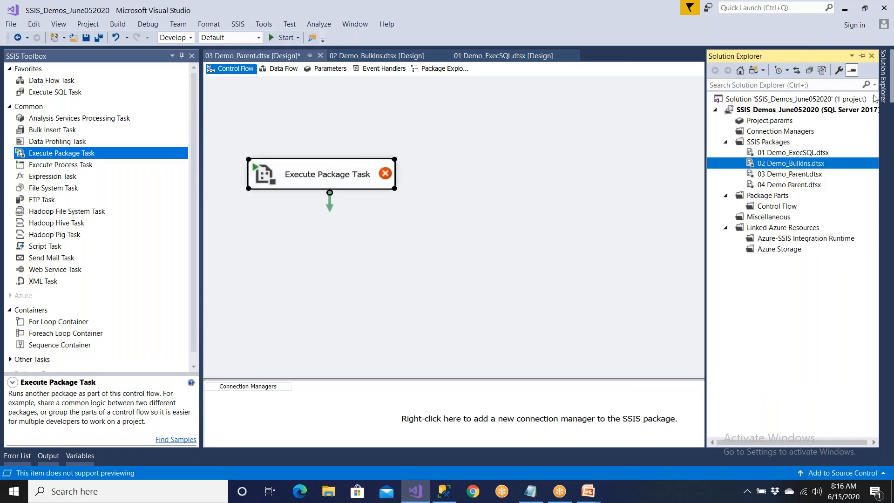
double_click(788, 176)
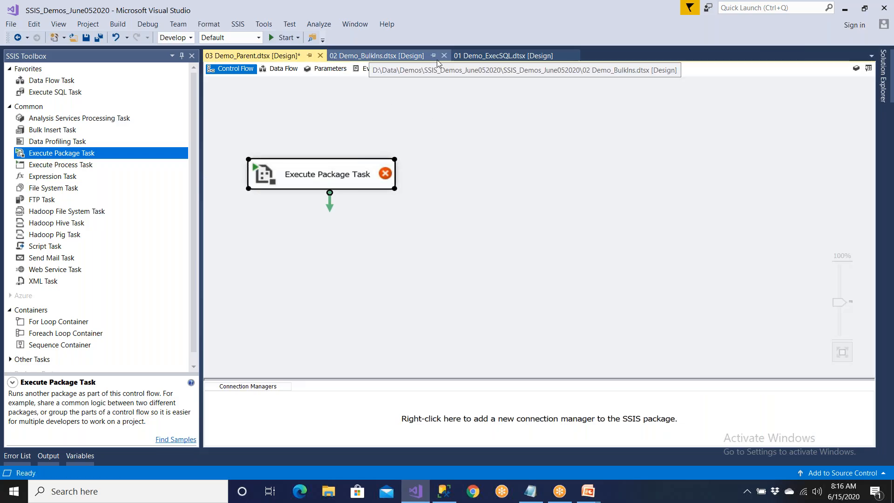
click(444, 56)
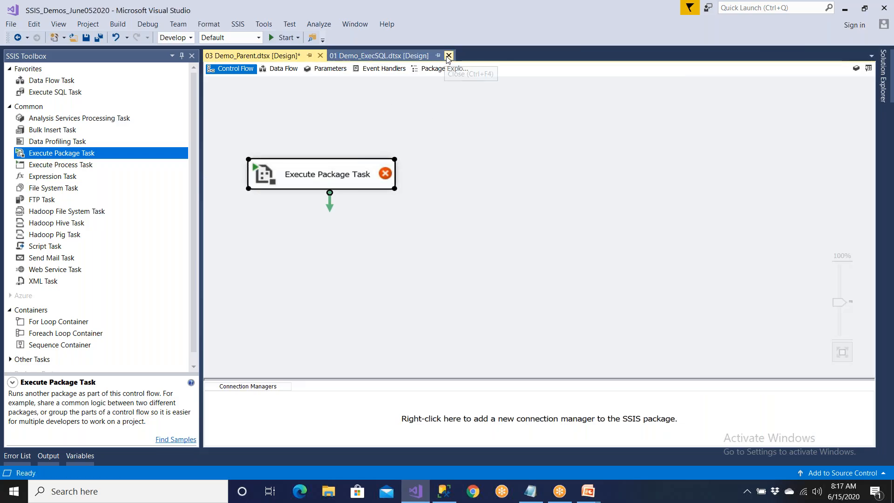
click(448, 57)
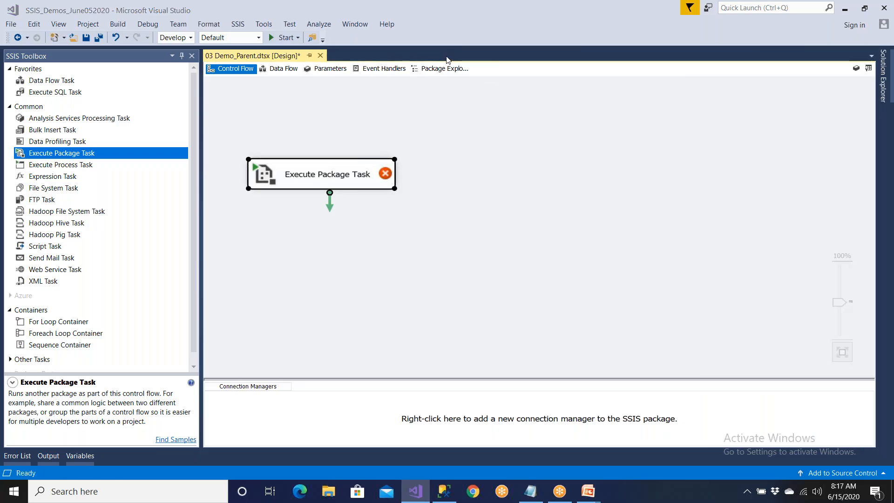
click(85, 42)
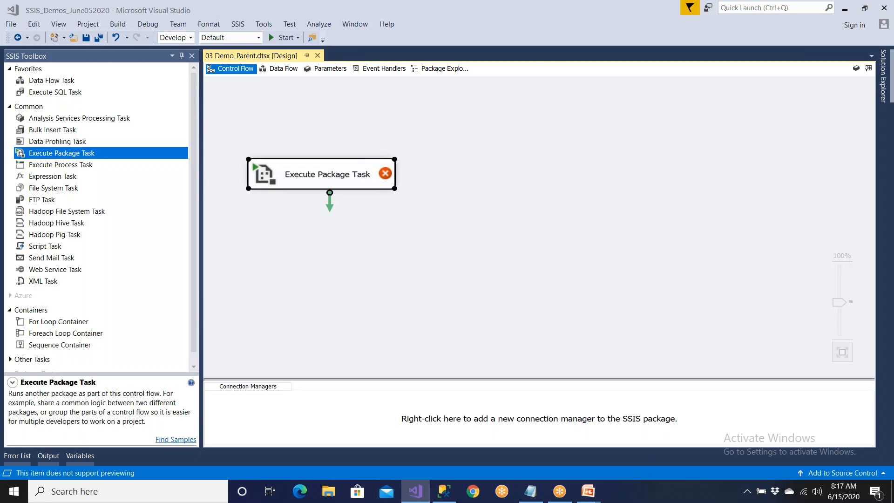
Look through the solution's SSIS packages, opening 01 Demo_ExecSQL.dtsx briefly and closing it again.
click(882, 75)
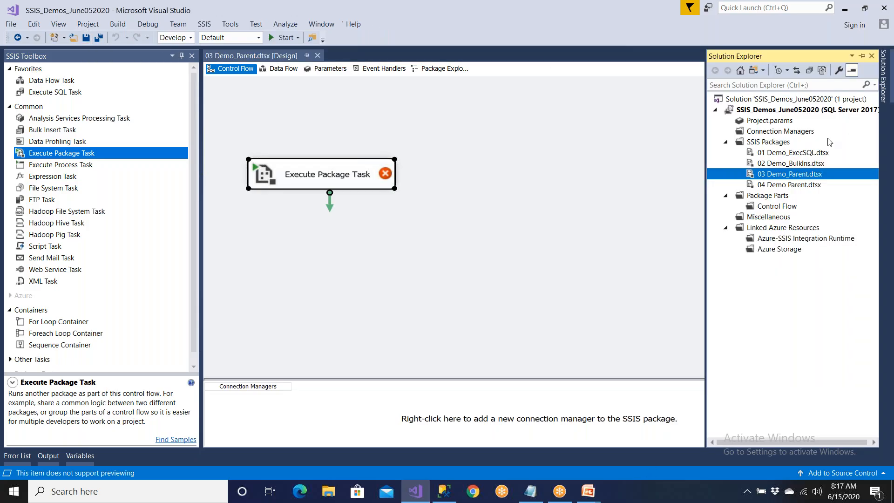
click(797, 164)
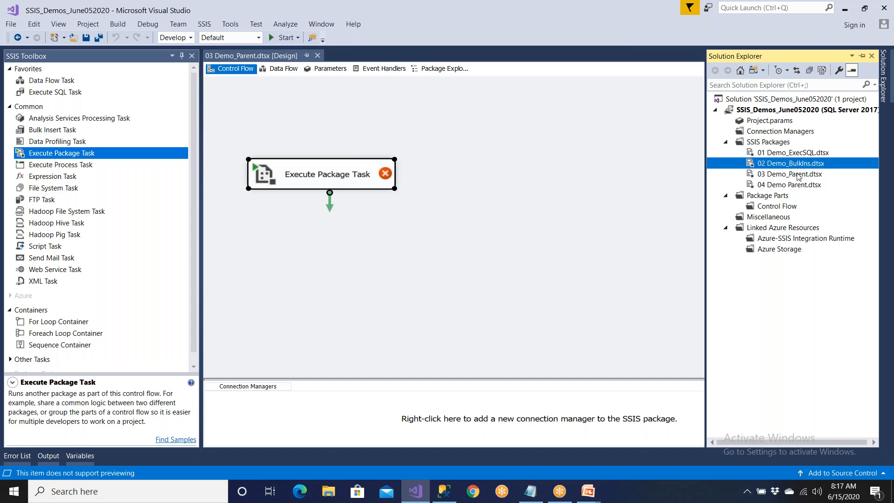
click(797, 175)
click(800, 154)
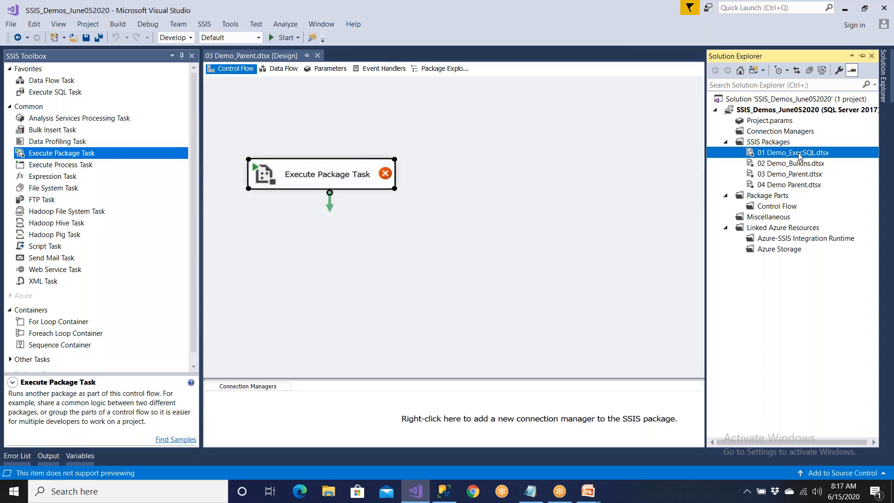
double_click(808, 155)
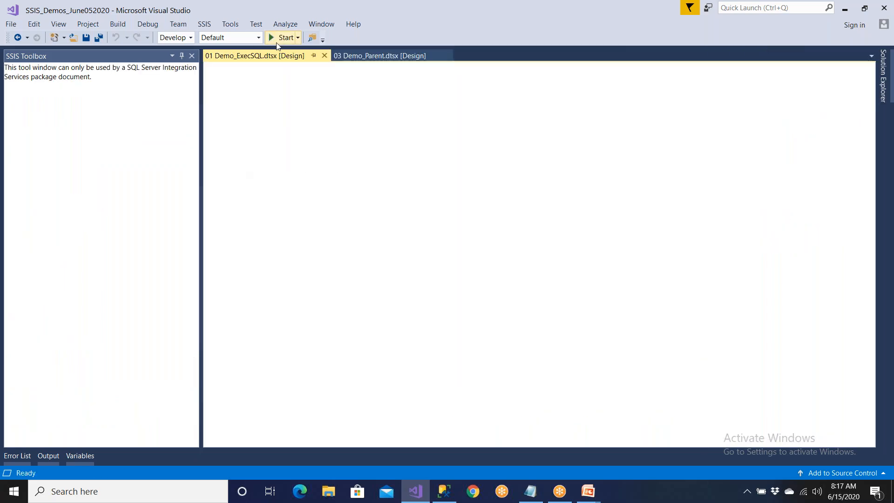
click(324, 56)
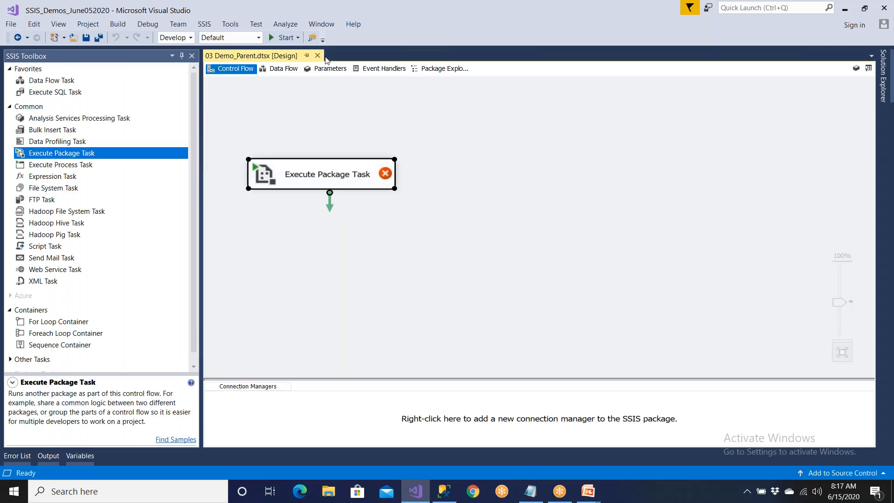
View the control flow of 02 Demo_BulkIns.dtsx and return to the 03 Demo_Parent.dtsx design.
mouse_move(892, 98)
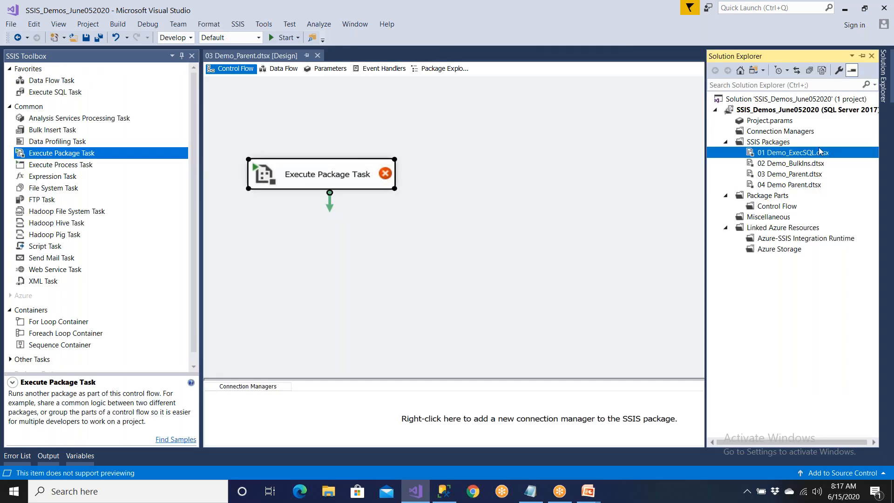
click(804, 163)
double_click(804, 164)
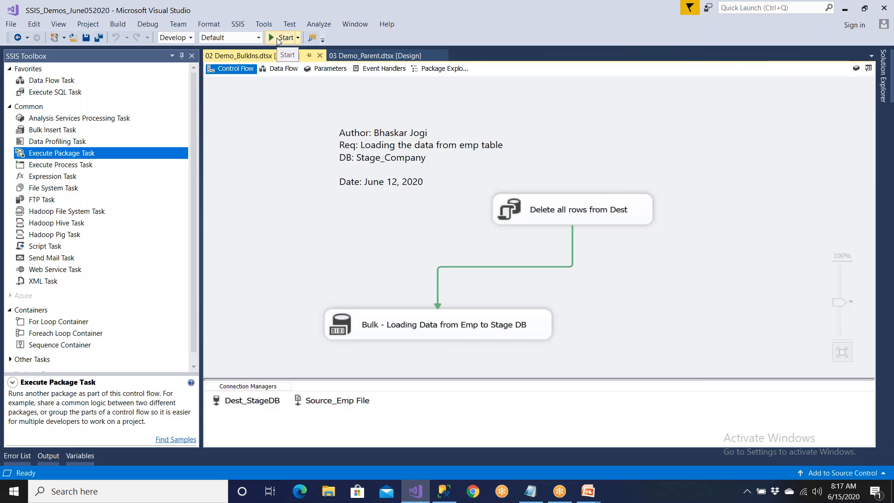
mouse_move(884, 79)
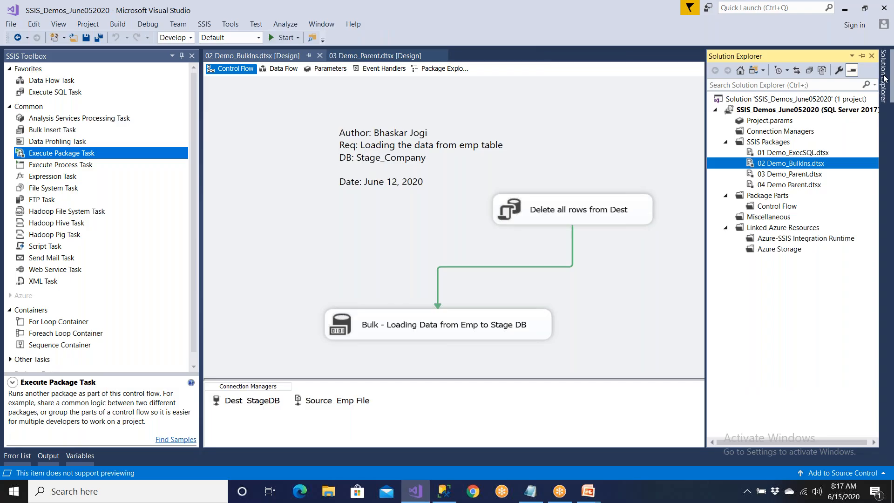
double_click(806, 174)
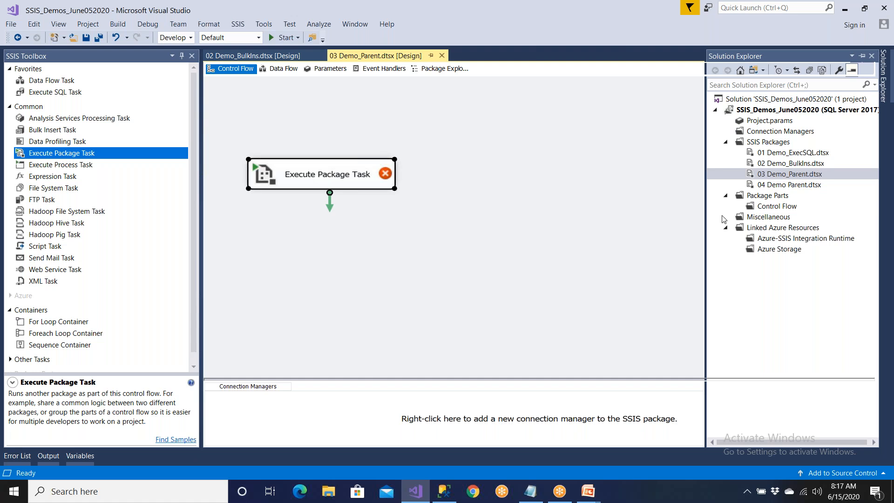
Move the Execute Package Task slightly up and to the right on the control flow, and keep the Solution Explorer pinned open.
drag(358, 176, 377, 158)
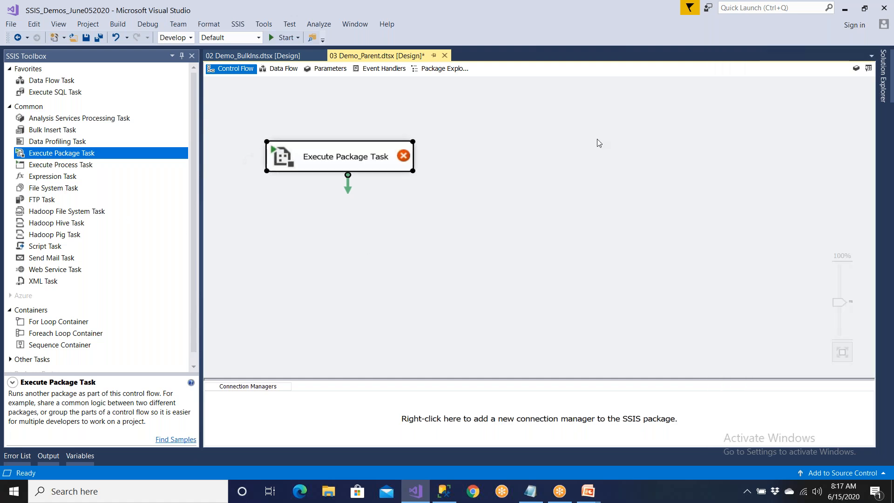
mouse_move(888, 83)
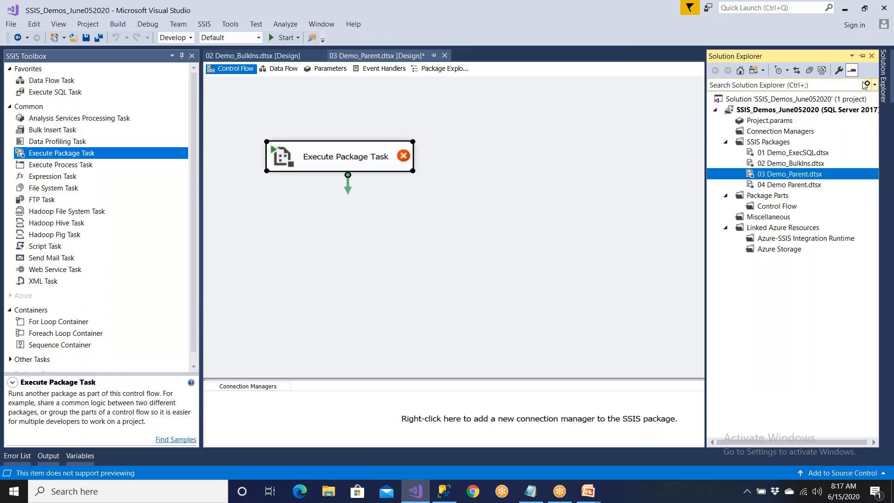
click(861, 55)
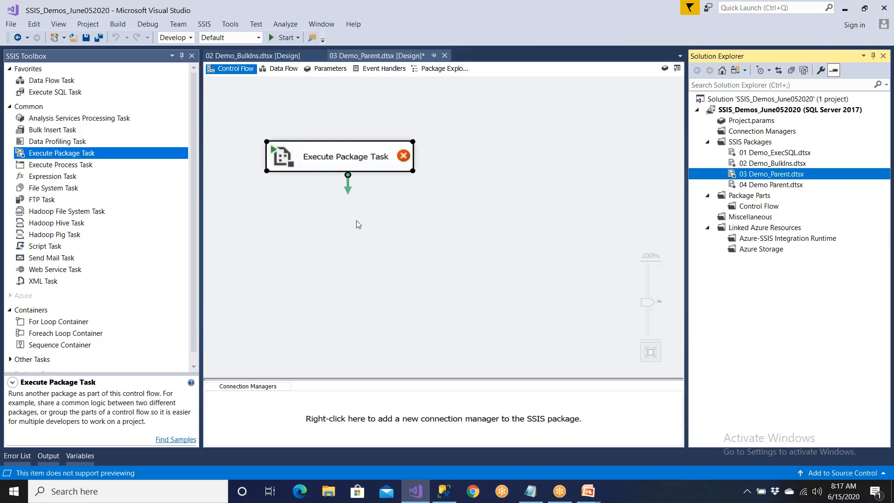
click(364, 175)
click(367, 165)
double_click(367, 165)
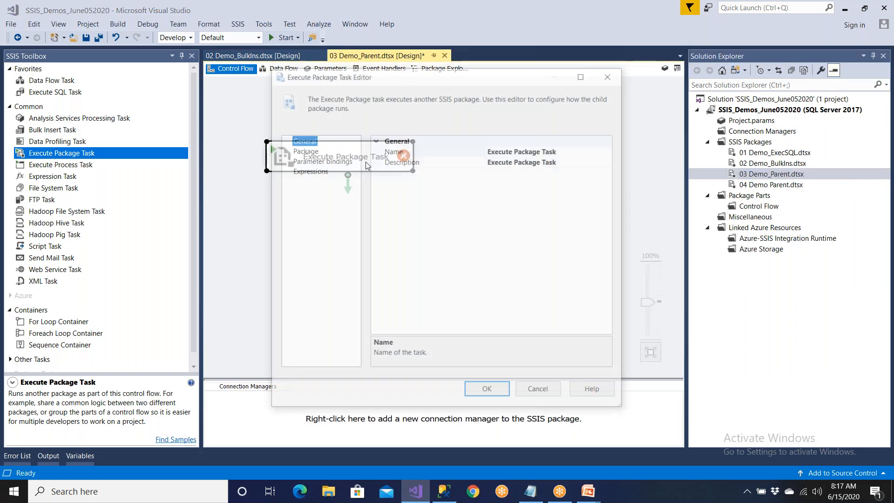
click(540, 390)
Rename the Execute Package Task as Call Demo1.
right_click(370, 160)
click(404, 345)
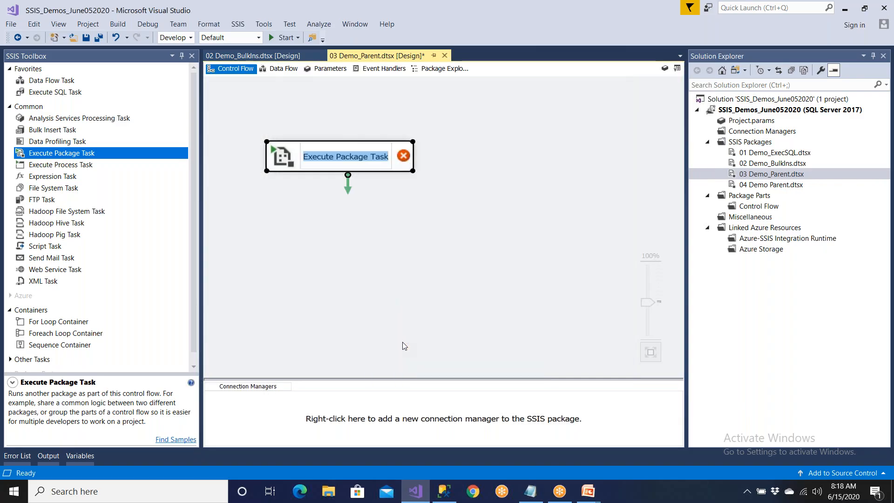
text(Call Demo1)
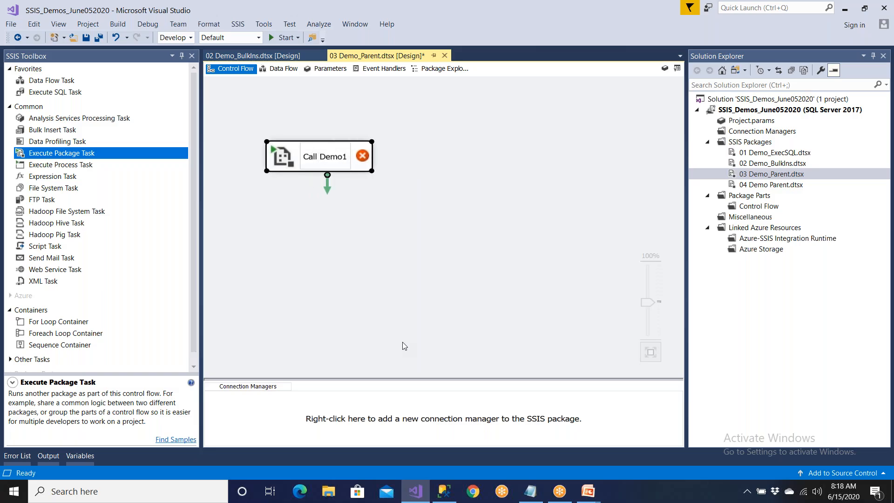
click(403, 346)
Try an External Reference with SQL Server as the package location for the Call Demo1 task.
click(350, 168)
double_click(350, 168)
click(316, 153)
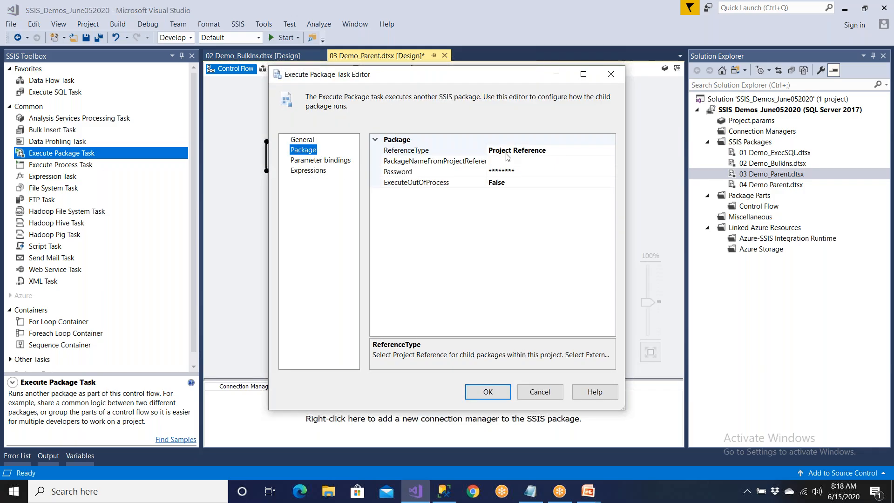
click(540, 151)
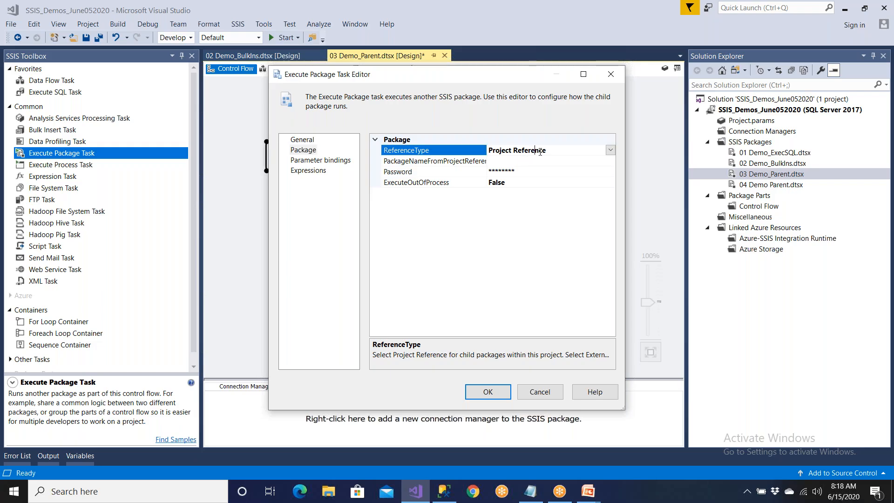
click(610, 150)
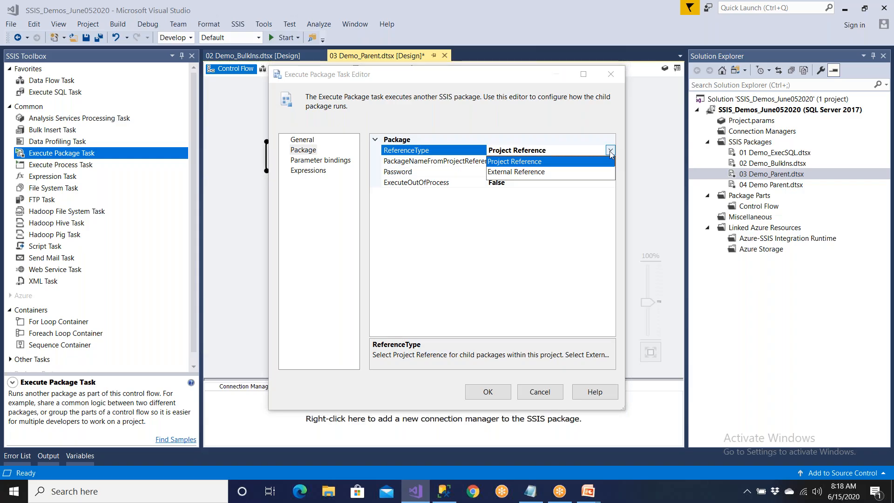
click(556, 172)
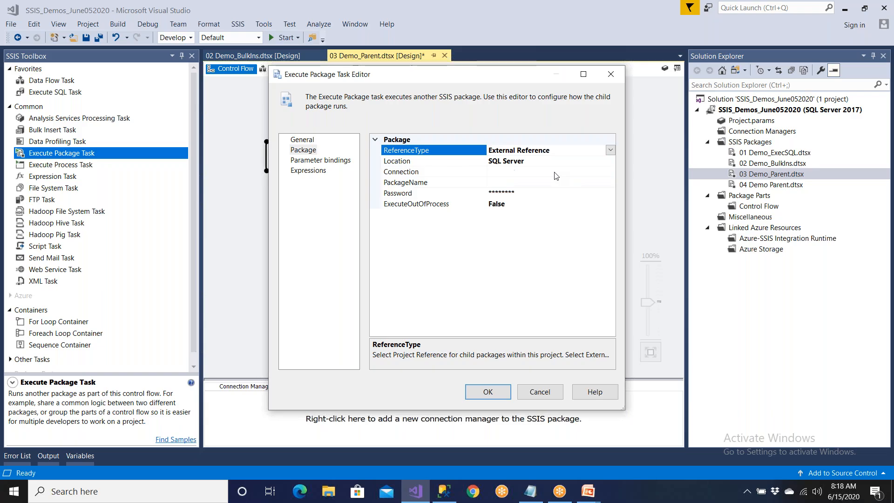
click(524, 161)
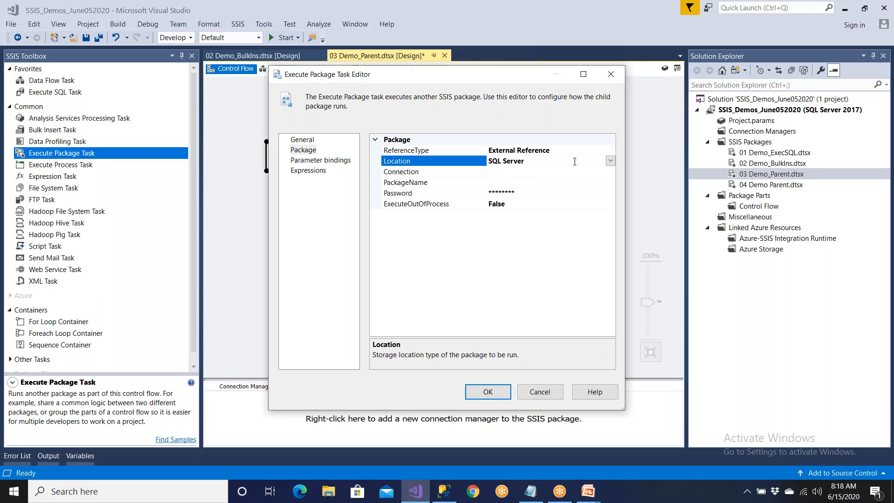
click(609, 161)
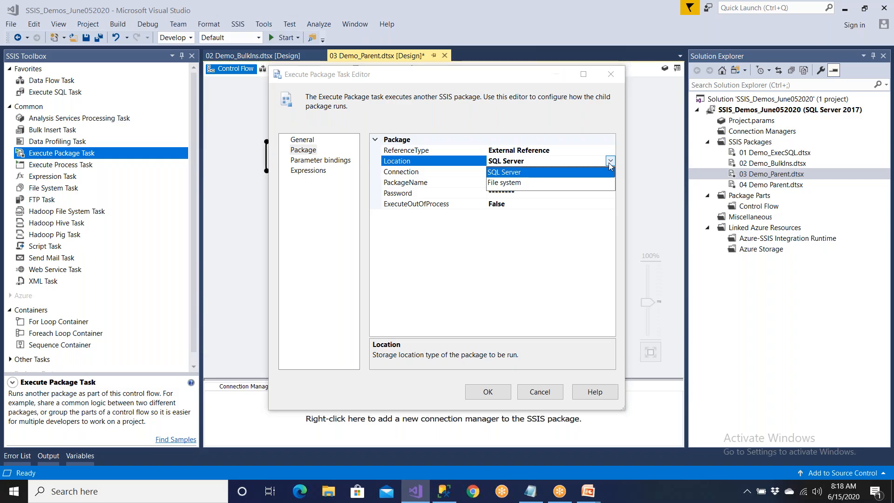
click(512, 173)
click(487, 391)
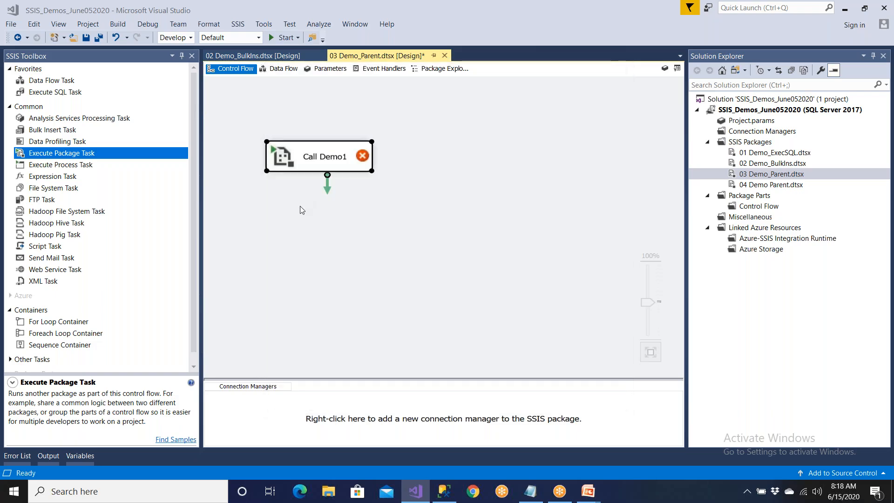
Configure Call Demo1 to run the child package 01 Demo_ExecSQL.dtsx through a Project Reference.
double_click(338, 163)
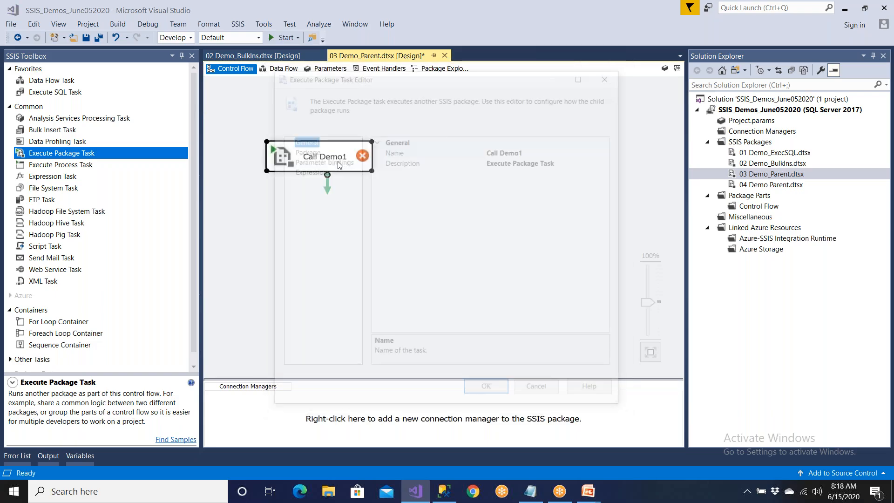
click(311, 150)
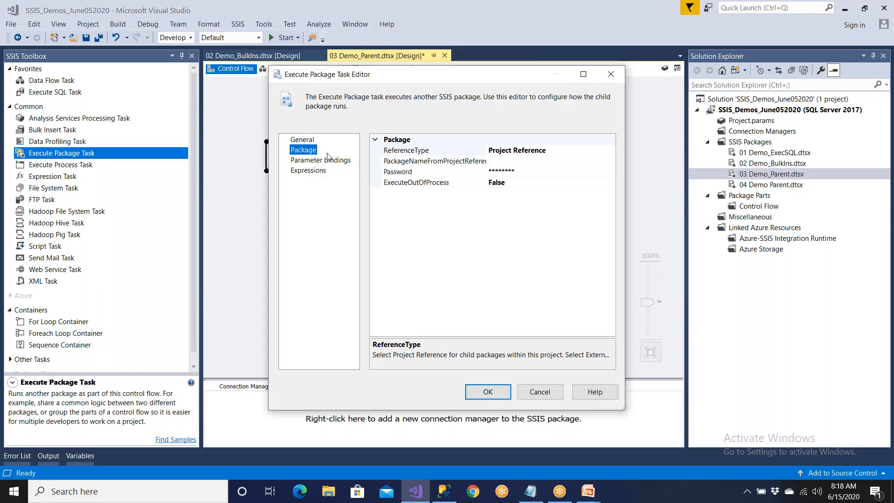
click(409, 153)
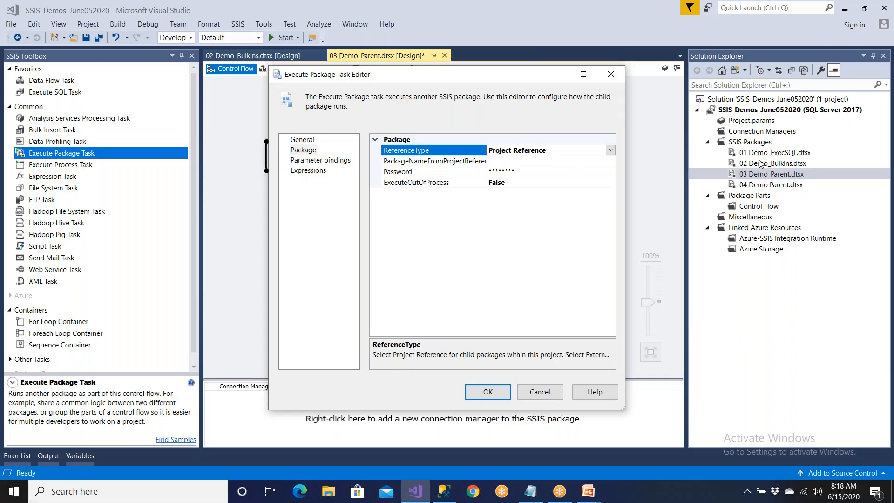
click(566, 161)
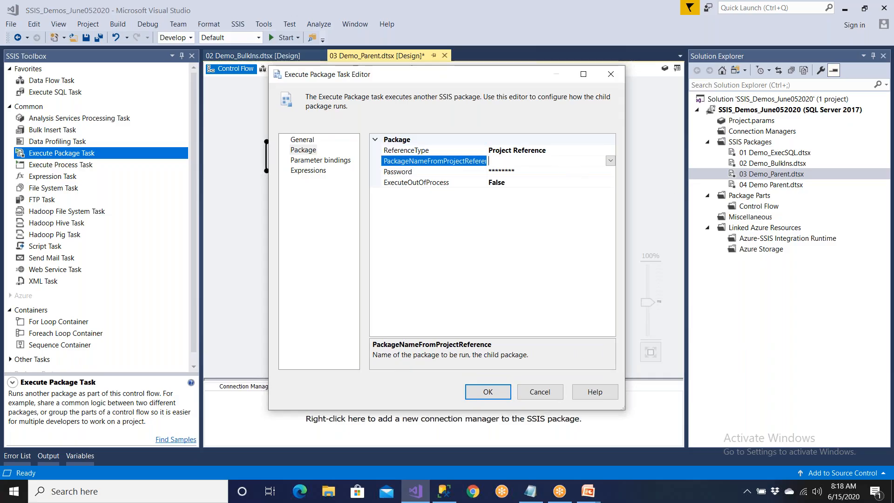
click(610, 161)
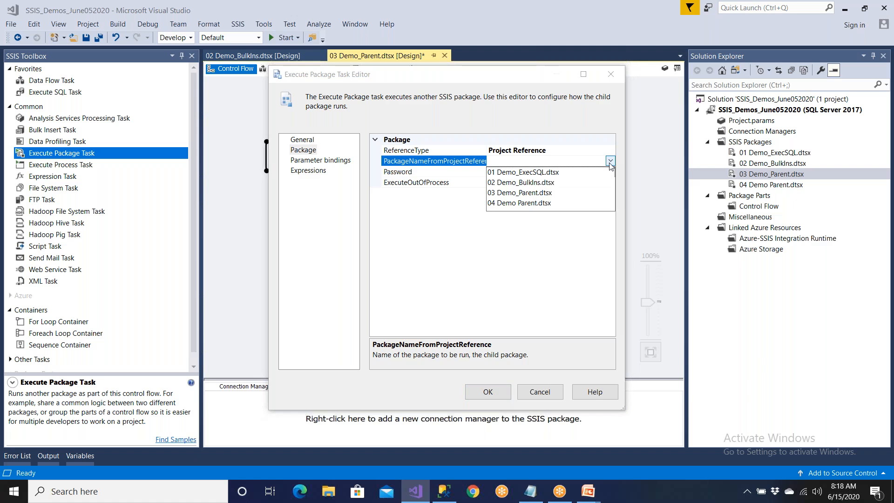
click(549, 175)
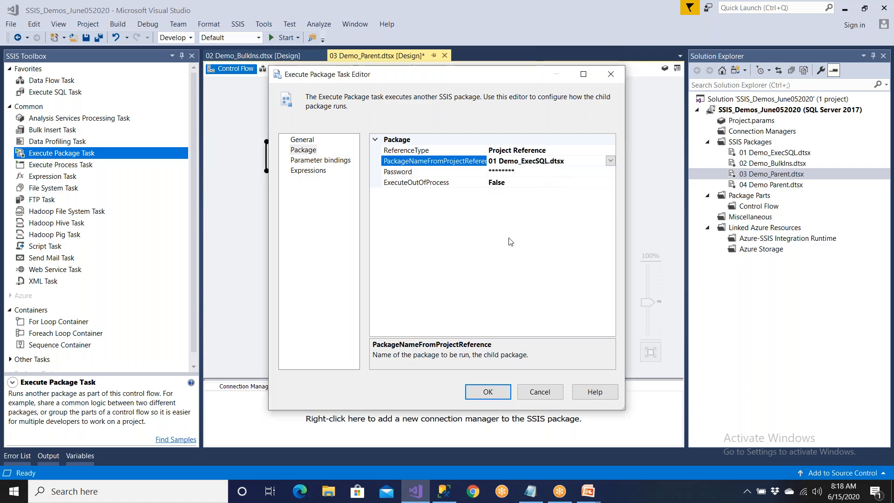
click(501, 392)
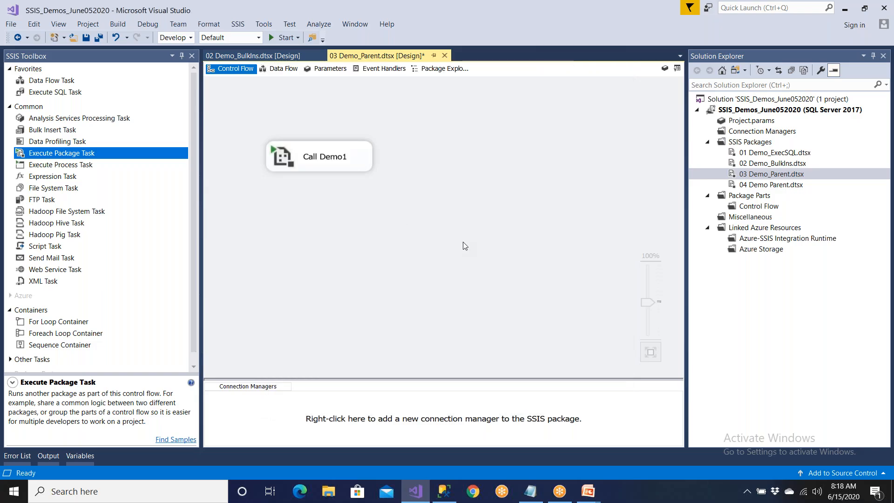
Add a second Execute Package Task to the control flow, below and to the right of Call Demo1.
drag(97, 156, 350, 239)
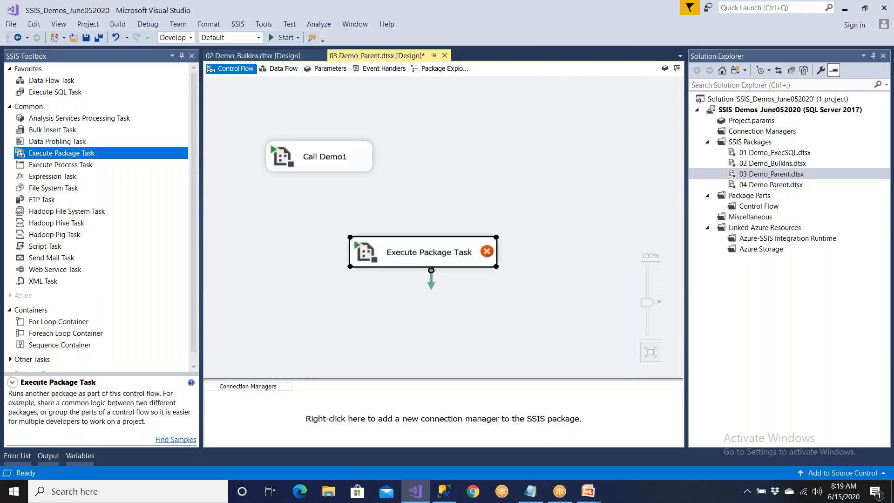
click(411, 305)
double_click(419, 254)
click(315, 152)
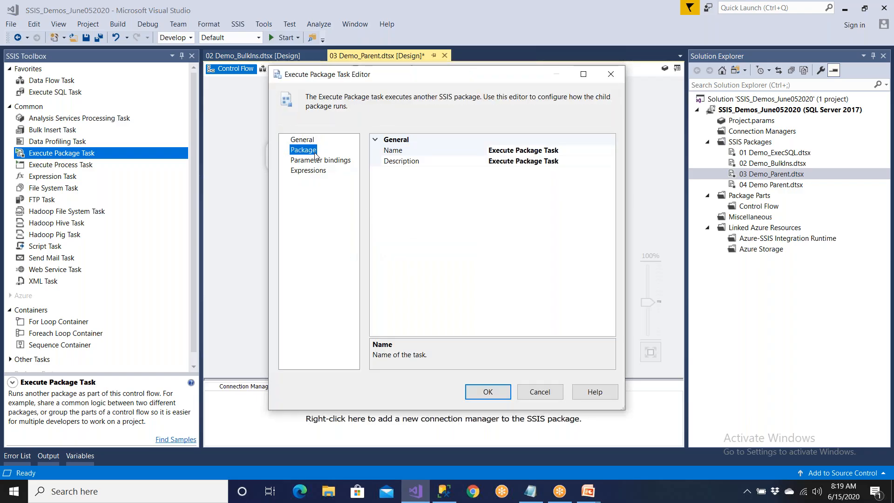
click(539, 392)
Rename the second Execute Package Task as Call Demo2.
click(463, 262)
right_click(464, 262)
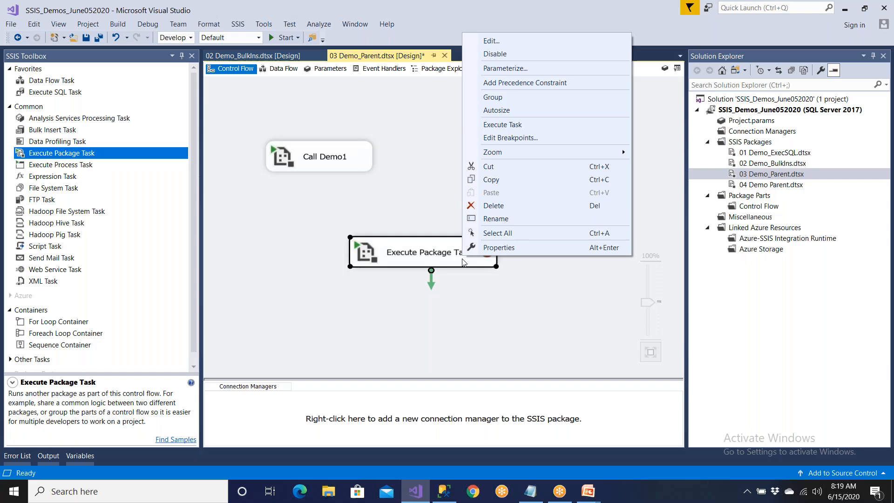
click(481, 220)
text(Call d)
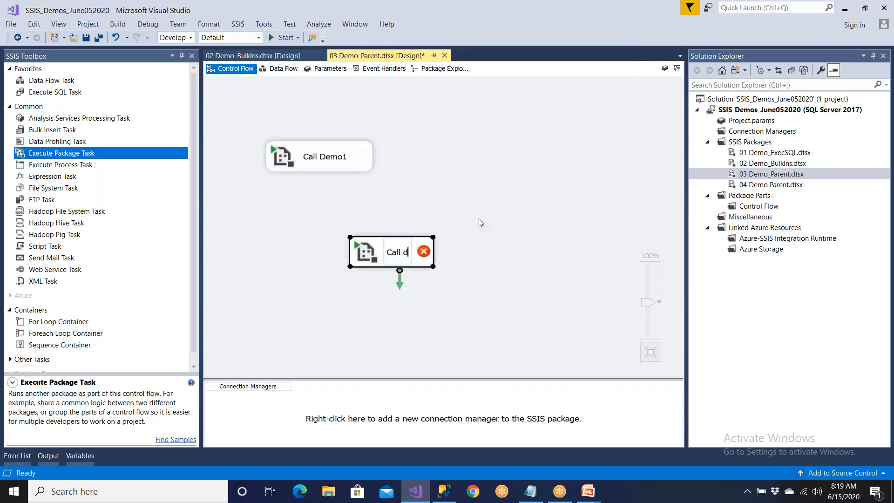
key(BackSpace)
text(Demo)
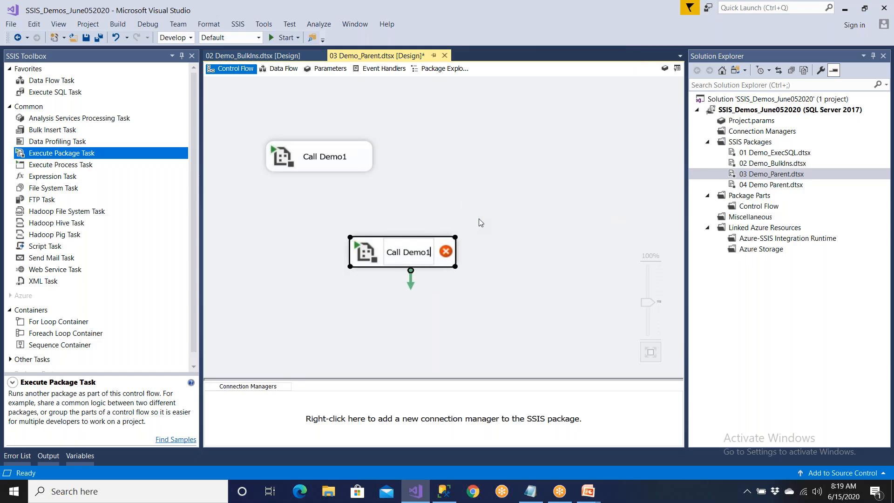
text(2)
click(490, 268)
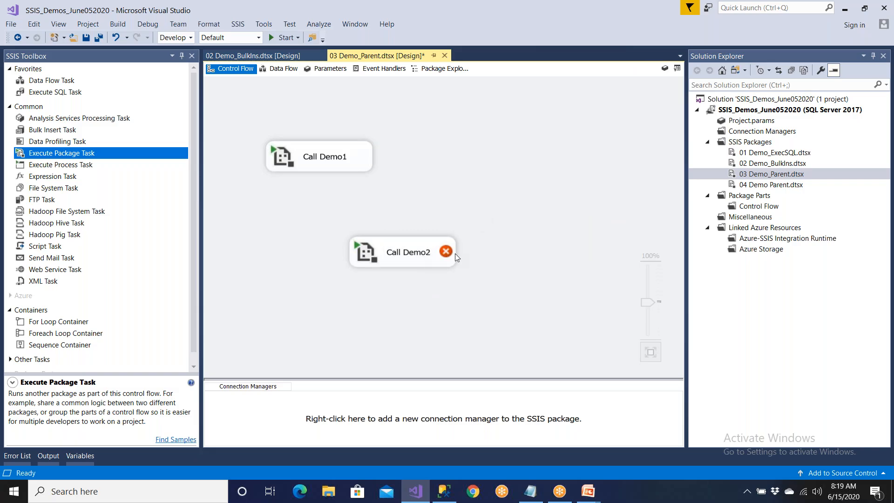
Configure Call Demo2 to run 02 Demo_BulkIns.dtsx through a Project Reference, and place the task level with Call Demo1.
double_click(429, 250)
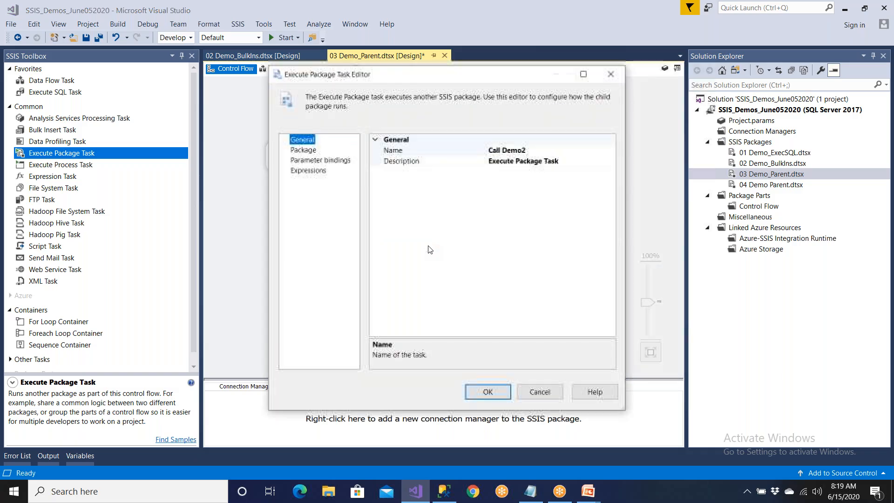
click(305, 151)
click(520, 160)
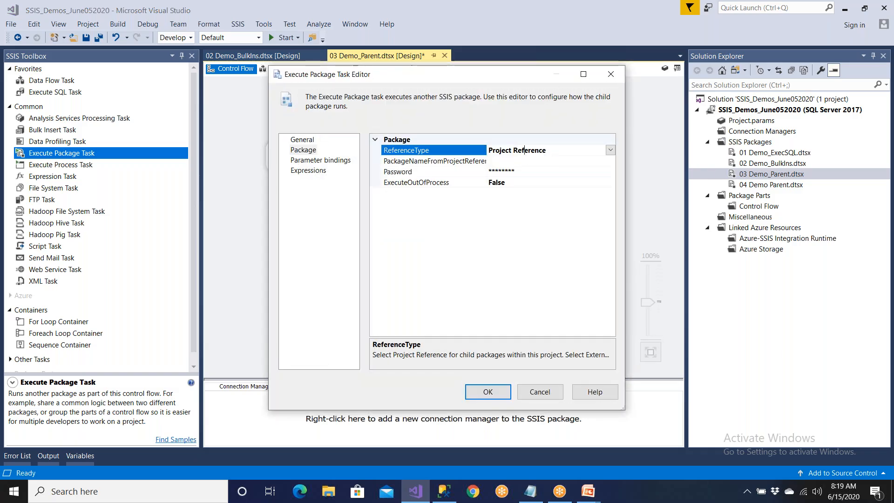
click(610, 161)
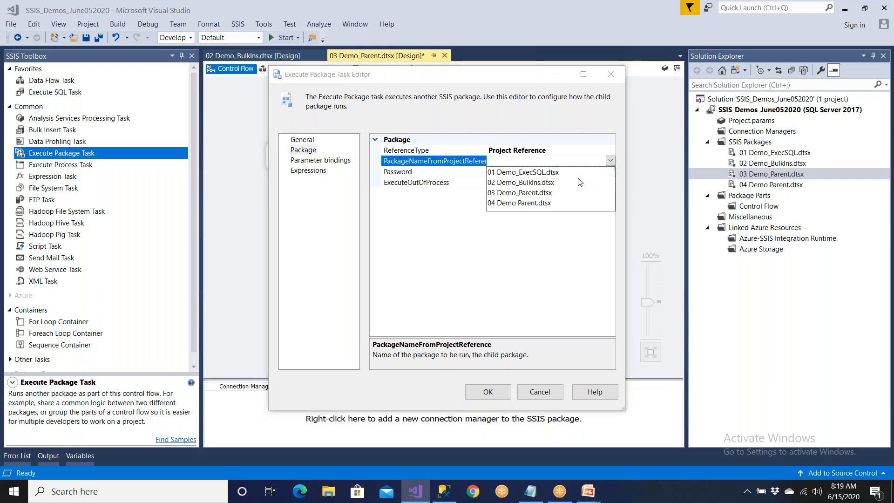
click(562, 178)
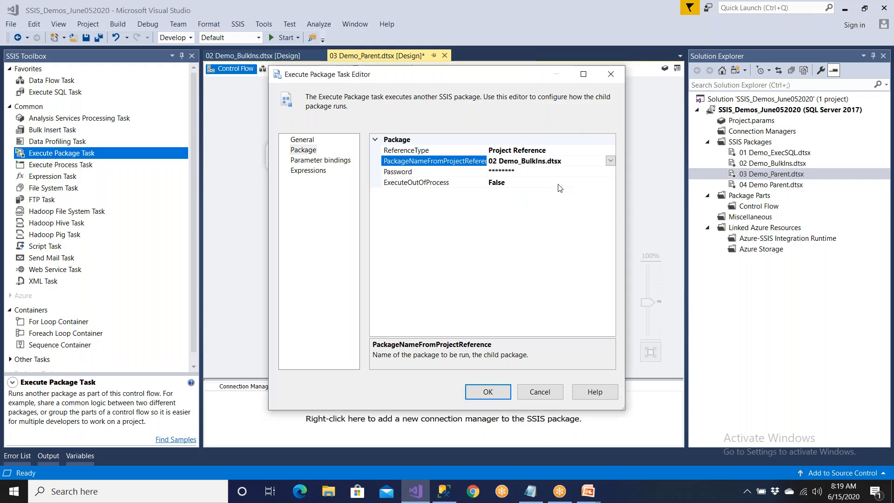
click(488, 391)
drag(436, 260, 507, 164)
Save the parent package and close the 02 Demo_BulkIns.dtsx designer.
click(86, 38)
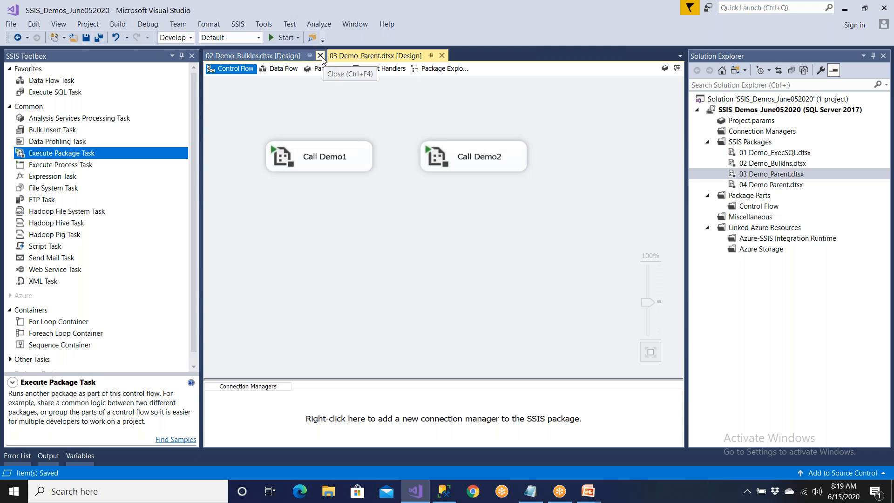
click(320, 56)
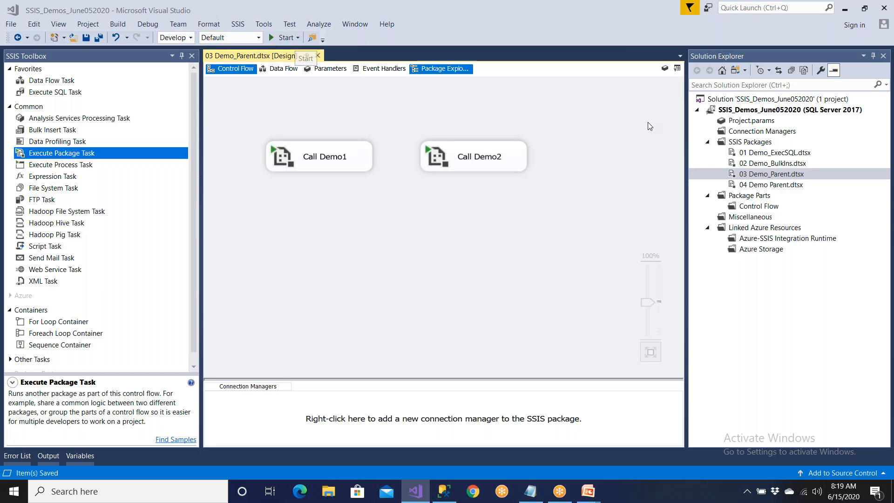
click(770, 154)
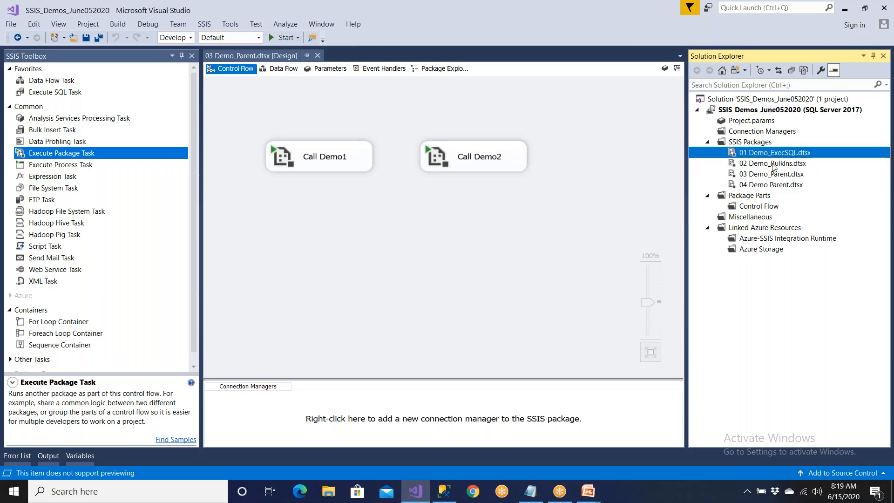
click(773, 164)
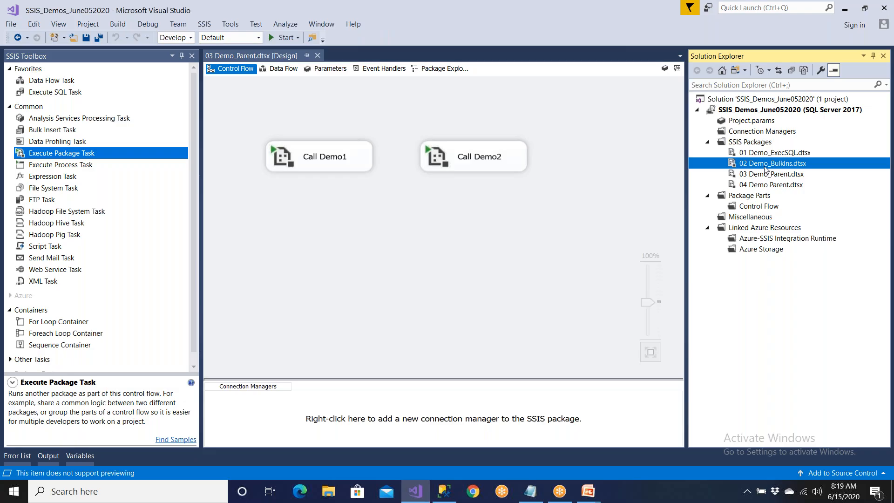
click(767, 154)
click(765, 168)
click(764, 155)
click(764, 163)
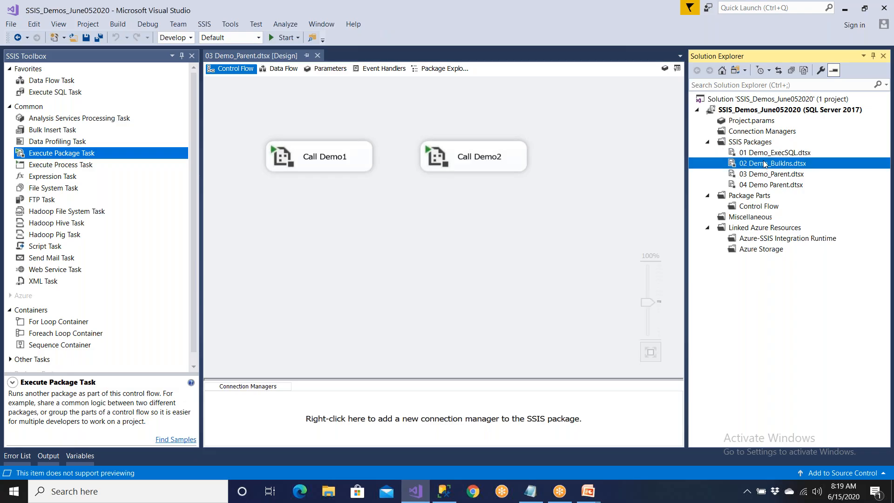
Link Call Demo1 to Call Demo2 with a precedence constraint, with Call Demo2 placed below and to the right of Call Demo1.
click(355, 163)
drag(327, 190, 448, 240)
click(513, 209)
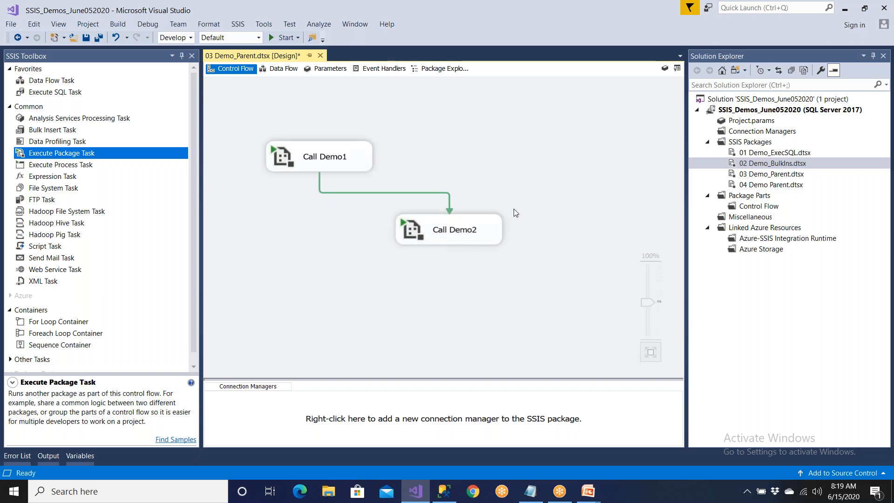
click(358, 160)
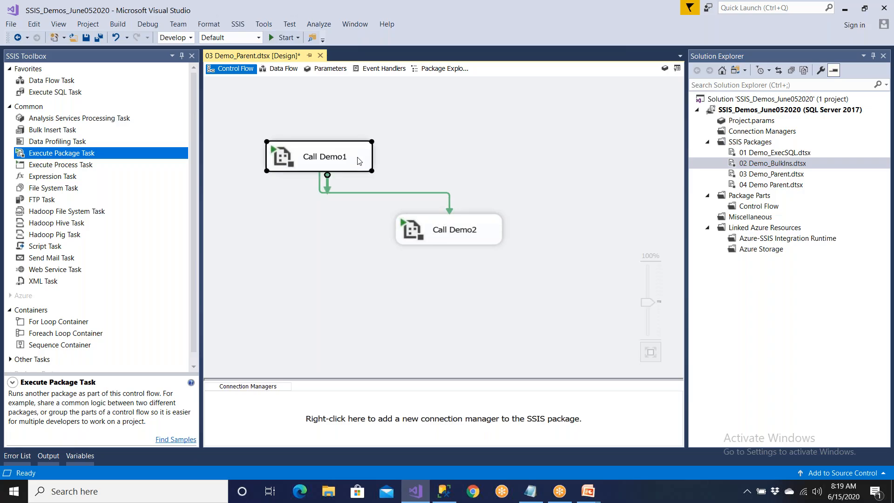
click(468, 242)
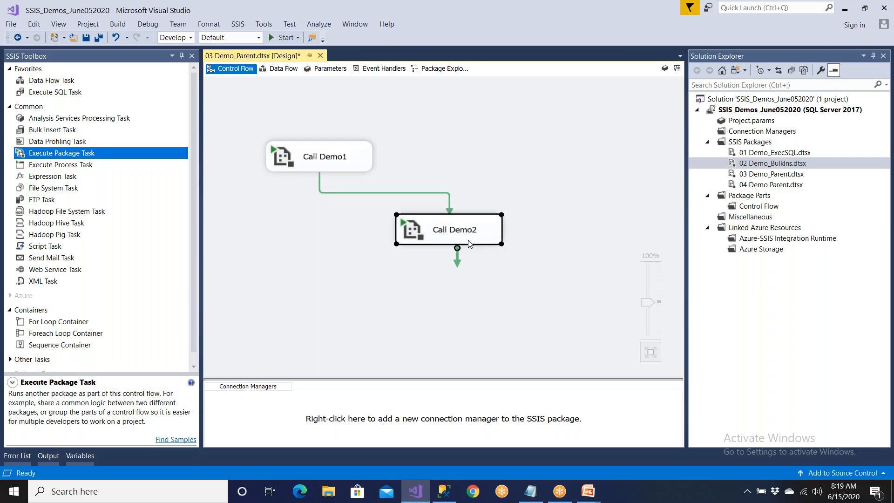
Delete the precedence constraint between the two tasks and move Call Demo2 back up beside Call Demo1.
click(461, 207)
click(450, 206)
key(Delete)
drag(454, 223, 471, 140)
click(273, 138)
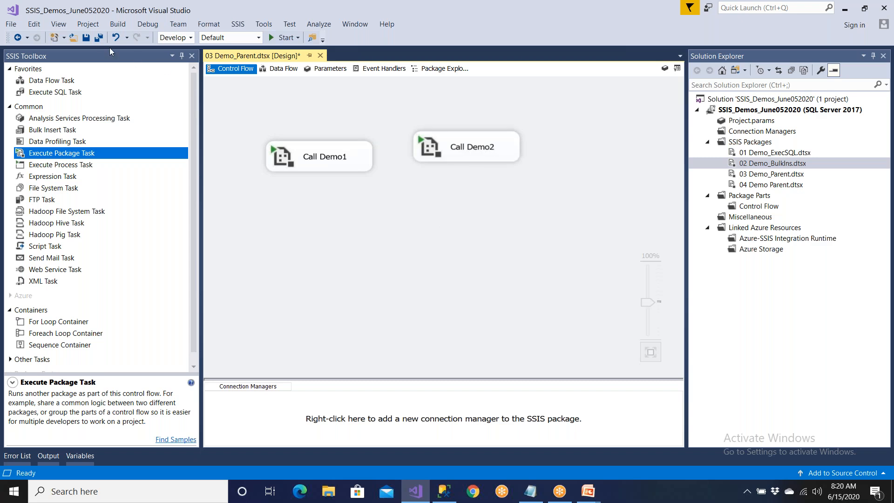
Save and run 03 Demo_Parent.dtsx, and bring up its control flow during the run.
click(89, 38)
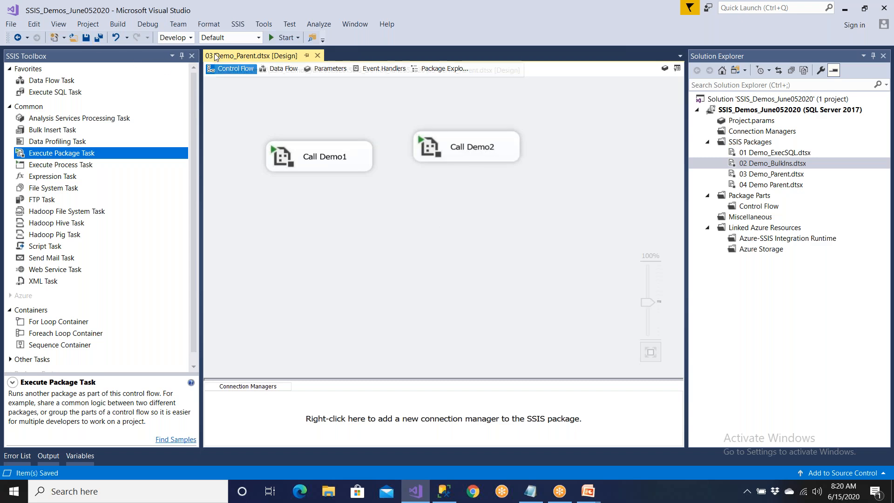
click(283, 37)
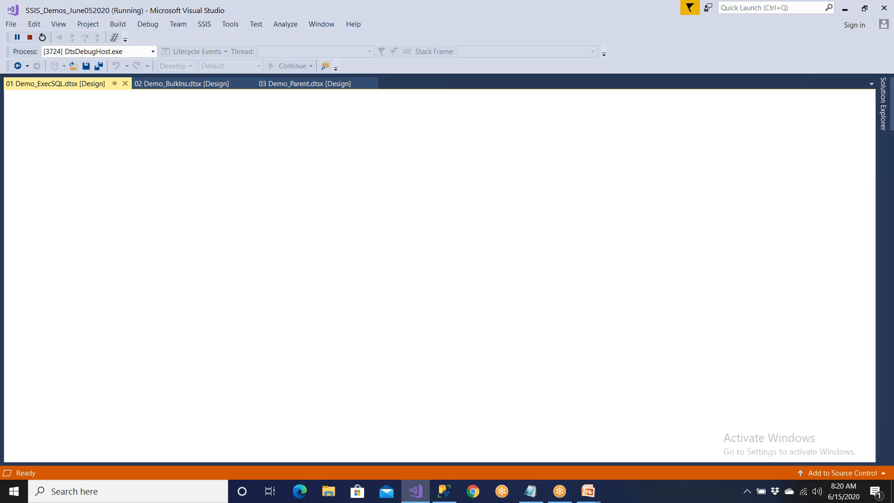
click(294, 84)
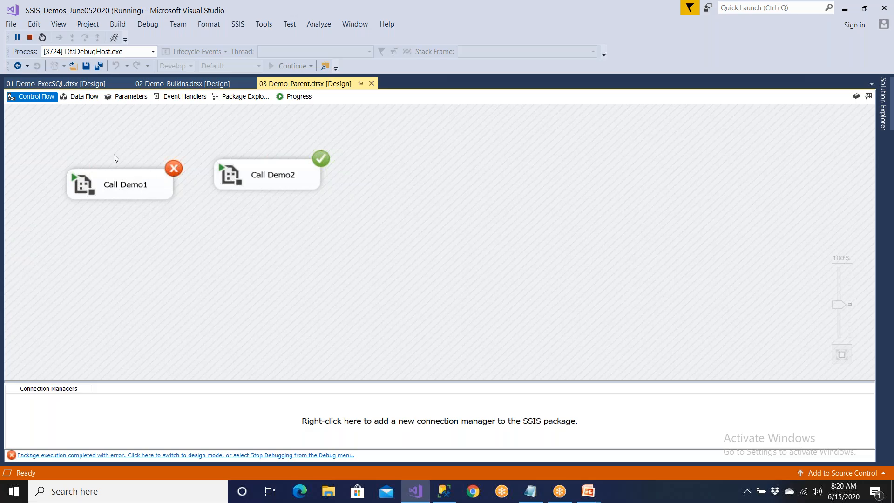
Examine the parent package's execution progress and the 01 Demo_ExecSQL.dtsx designer, and return to design mode.
click(286, 97)
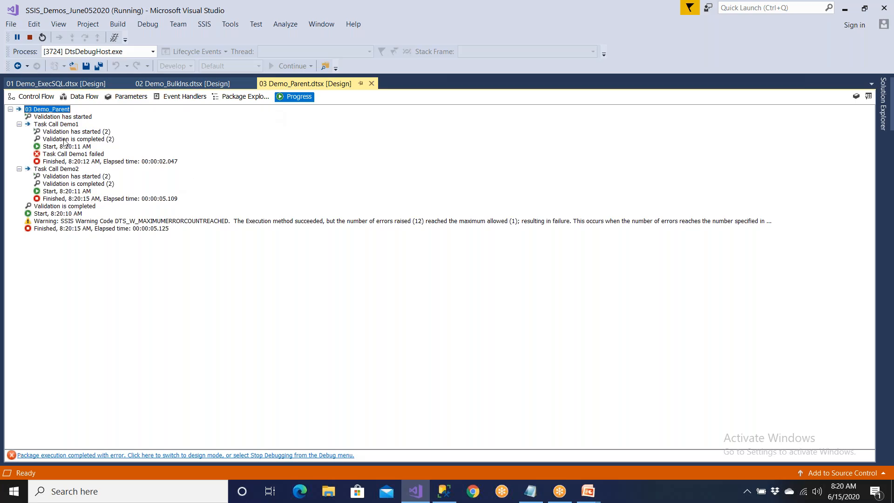
click(42, 83)
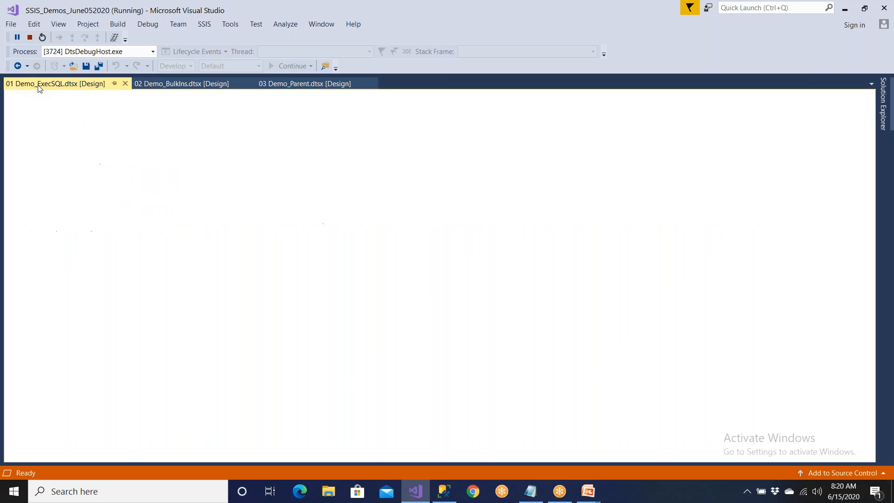
click(275, 85)
click(263, 455)
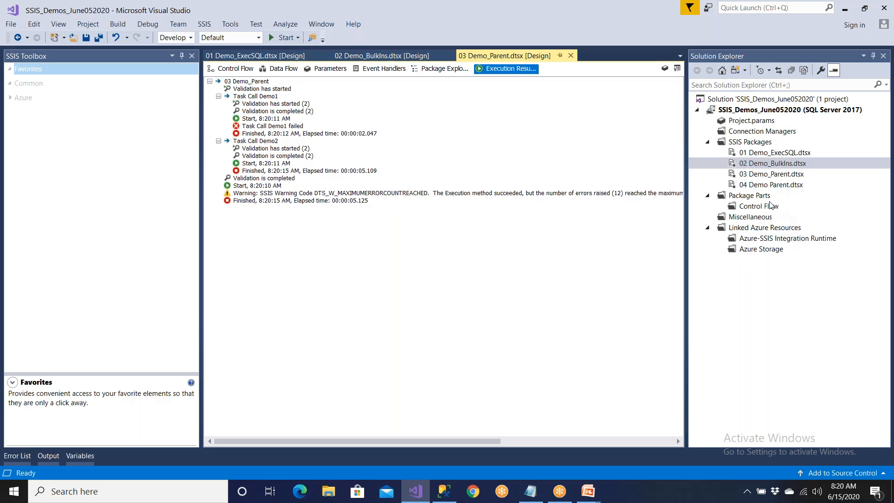
Open 01 Demo_ExecSQL.dtsx from the project and copy its package name without the extension.
double_click(773, 153)
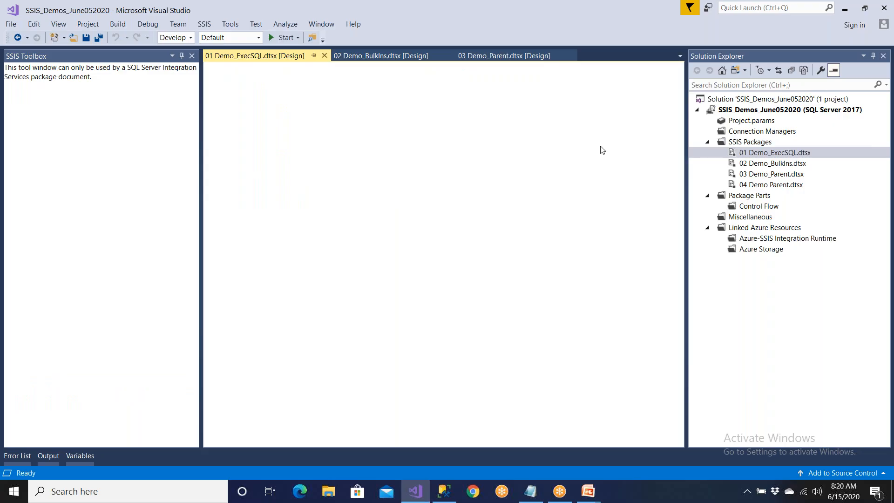
right_click(782, 153)
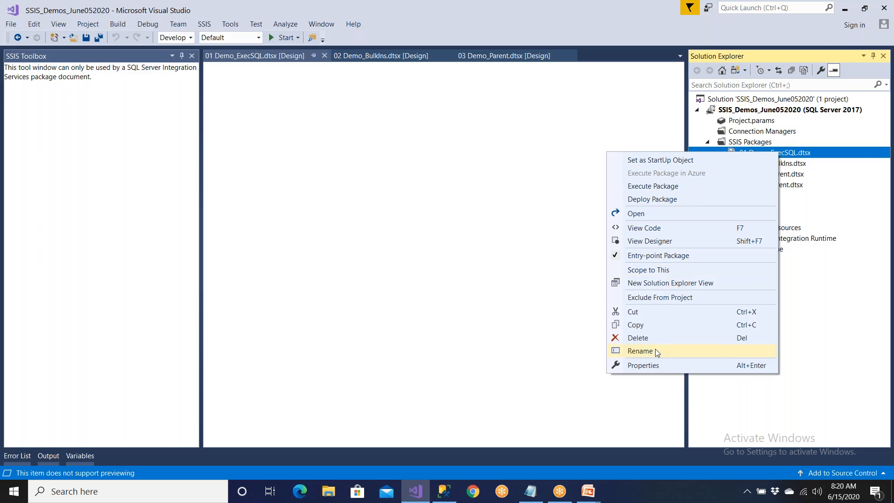
click(641, 351)
key(ctrl+c)
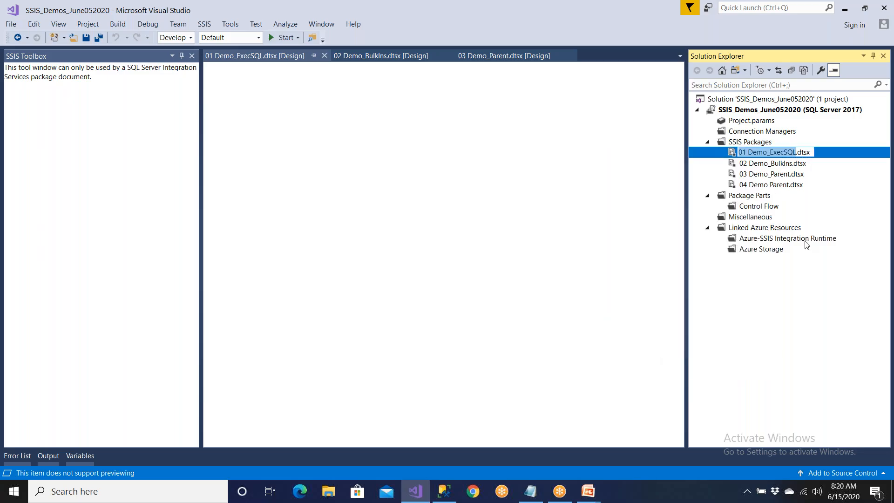
Permanently delete the package 01 Demo_ExecSQL.dtsx from the project.
click(832, 195)
click(806, 155)
right_click(806, 155)
click(683, 338)
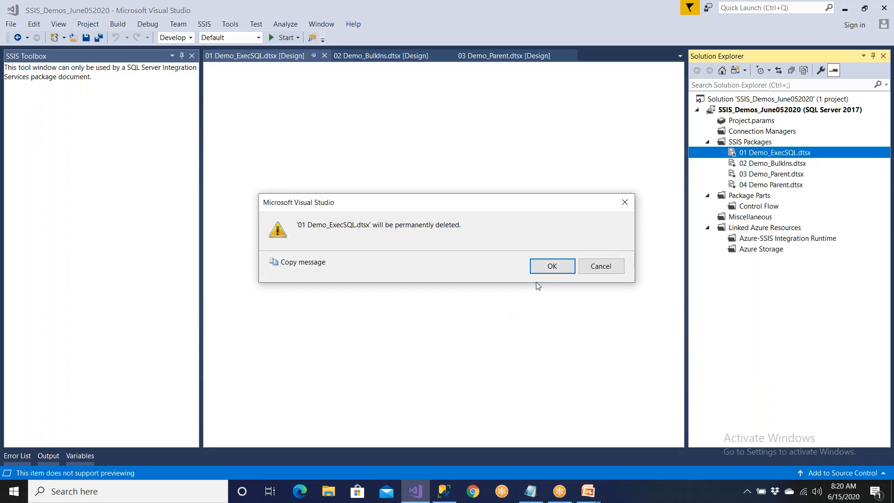
click(546, 266)
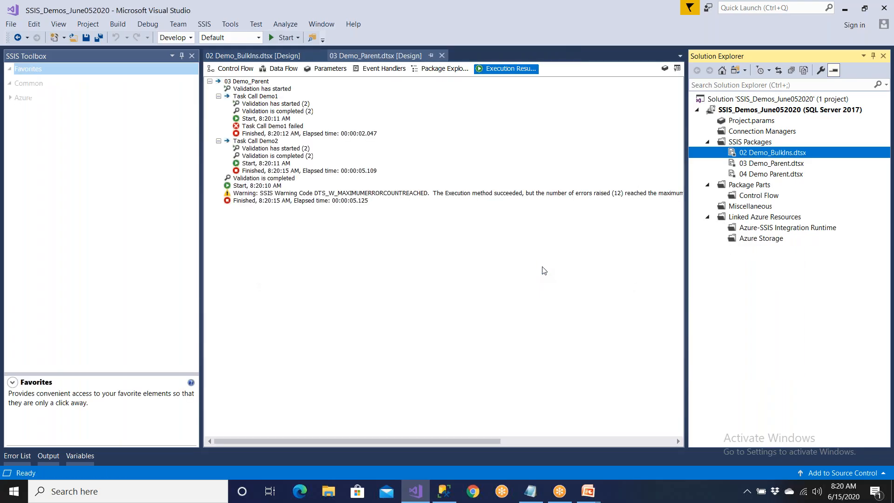
Rename the package 04 Demo Parent.dtsx as 01 Demo_ExecSQL.dtsx using the copied name.
click(776, 174)
right_click(774, 175)
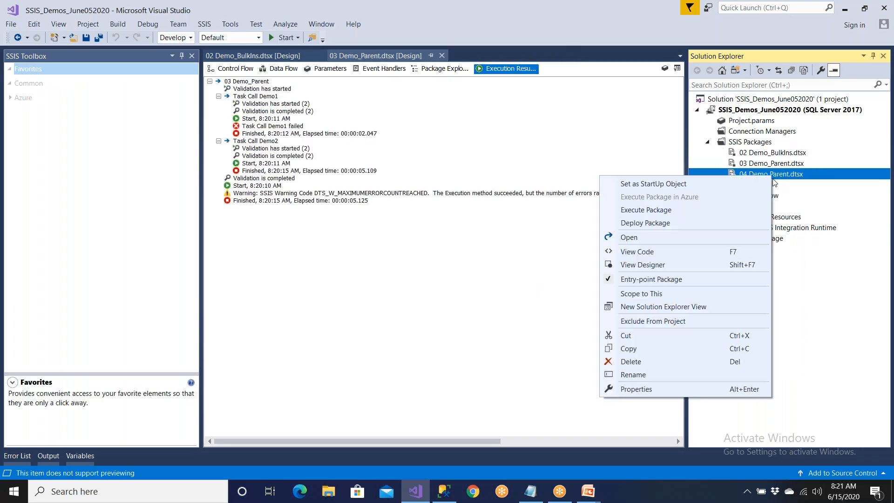
click(682, 378)
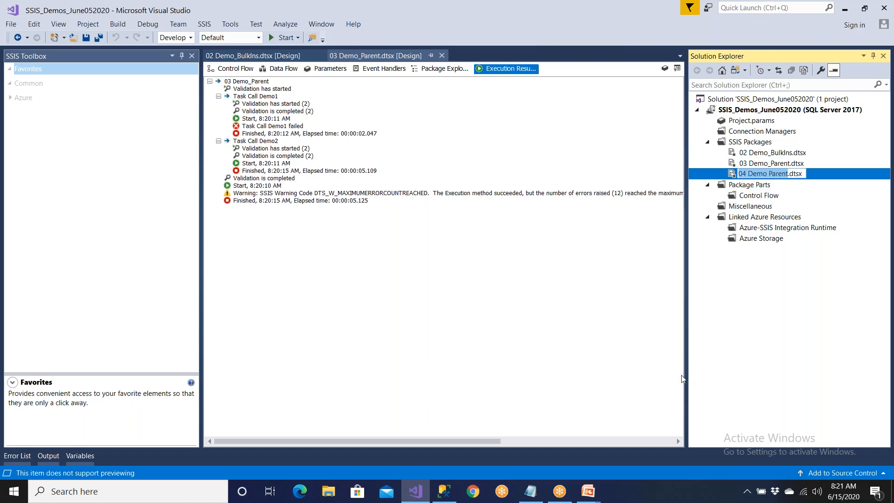
key(ctrl+v)
key(Return)
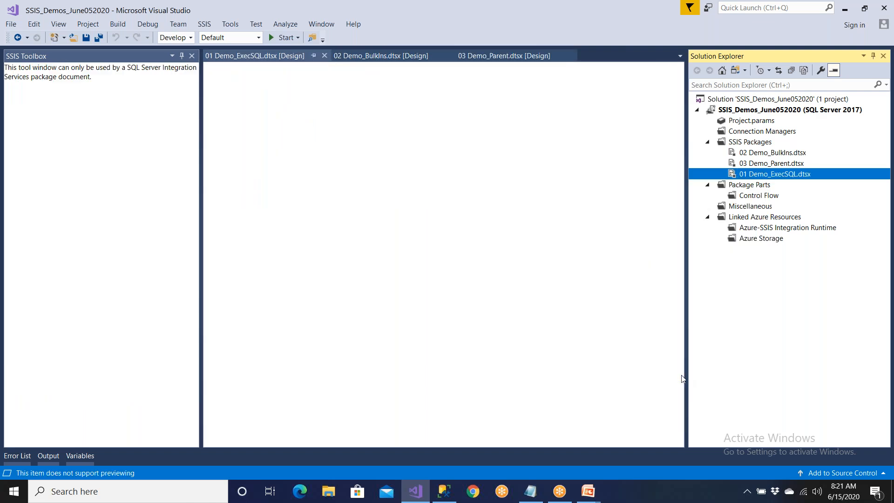
Sort the project's SSIS packages by name and select 01 Demo_ExecSQL.dtsx.
click(743, 146)
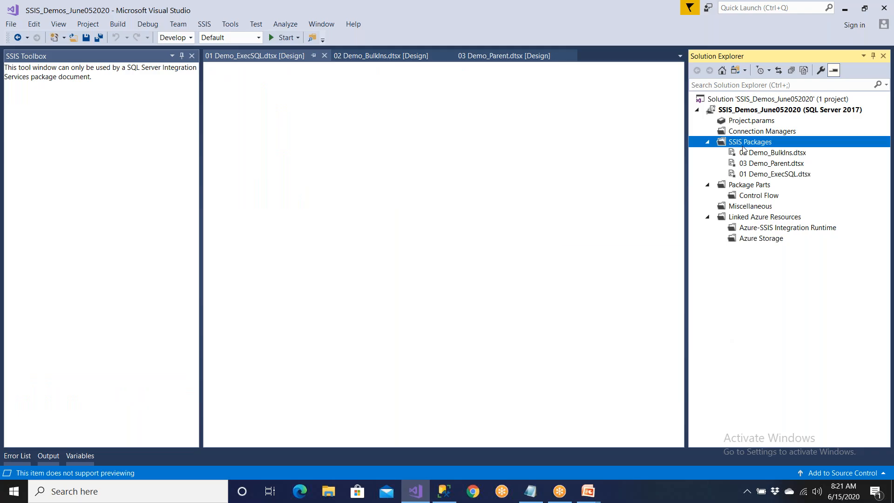
right_click(743, 148)
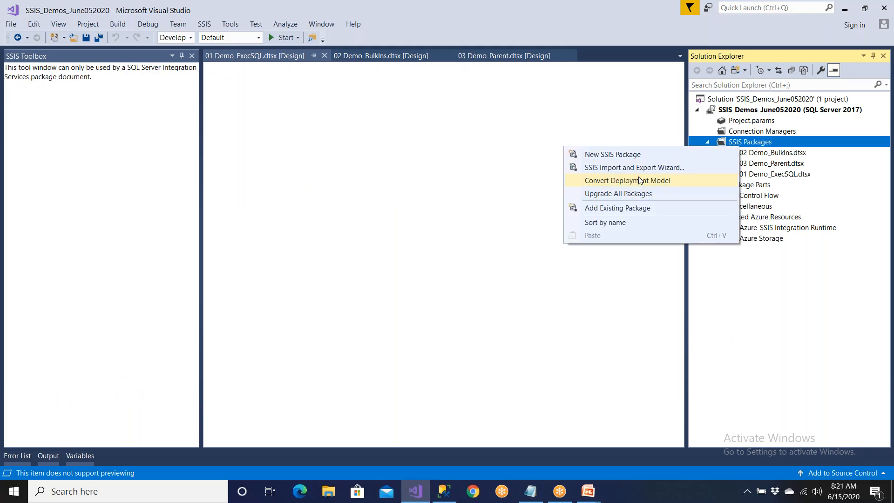
click(635, 222)
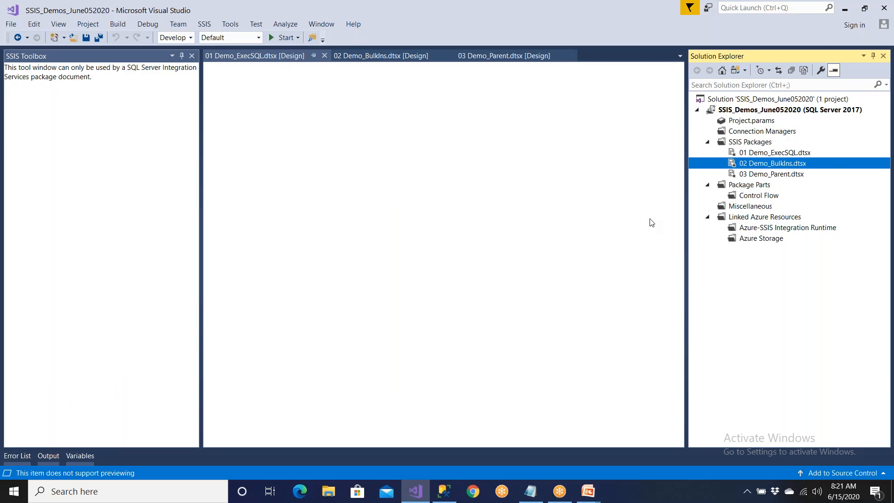
click(760, 154)
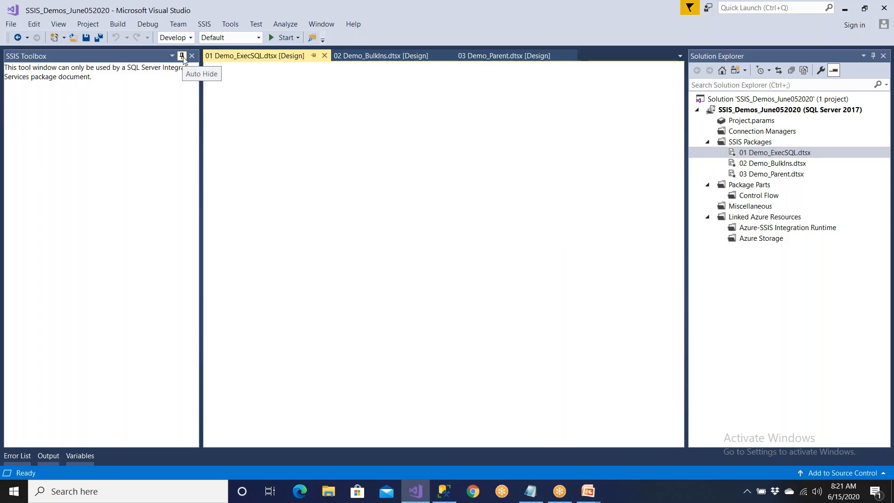
Close the 01 Demo_ExecSQL.dtsx and 02 Demo_BulkIns.dtsx designers and show the control flow of 03 Demo_Parent.dtsx.
click(325, 56)
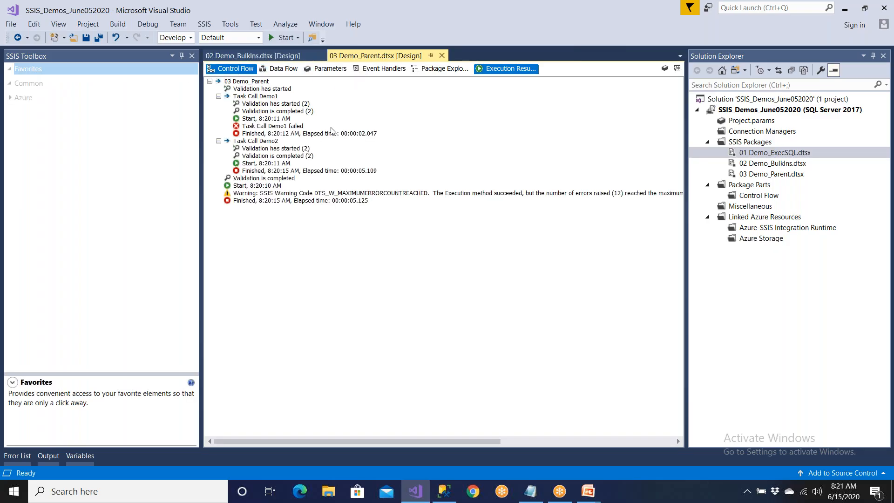
click(302, 57)
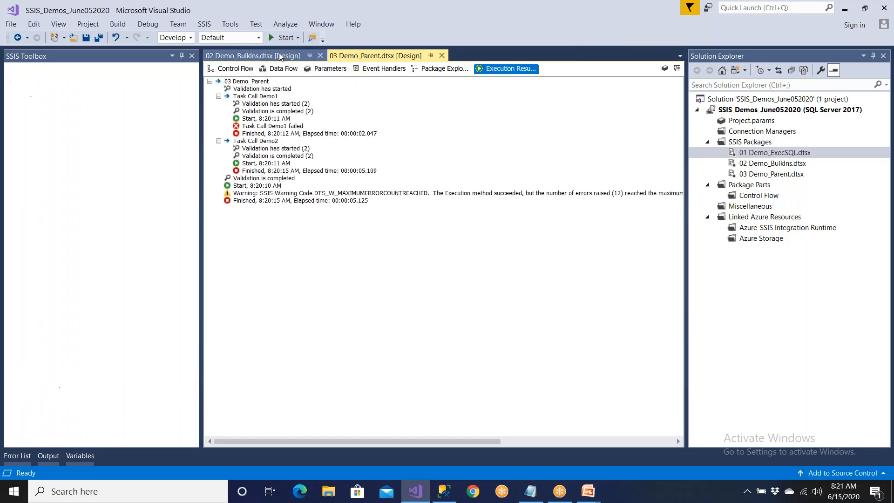
click(320, 56)
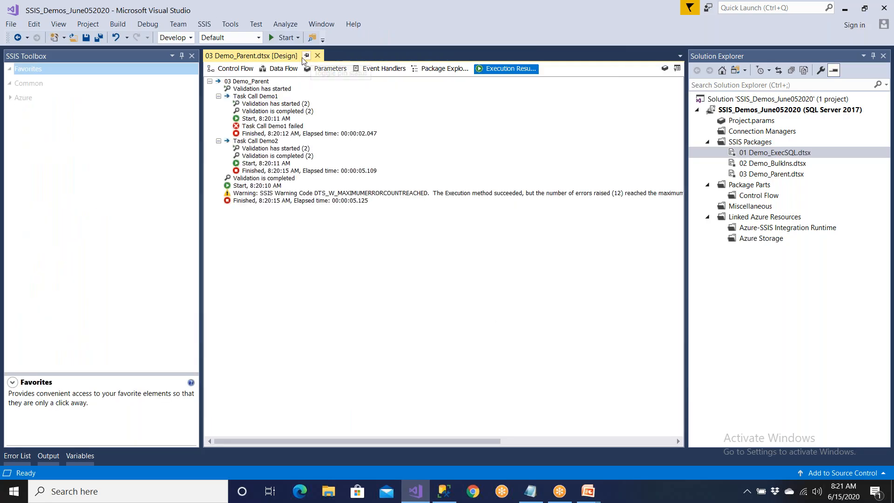
click(230, 68)
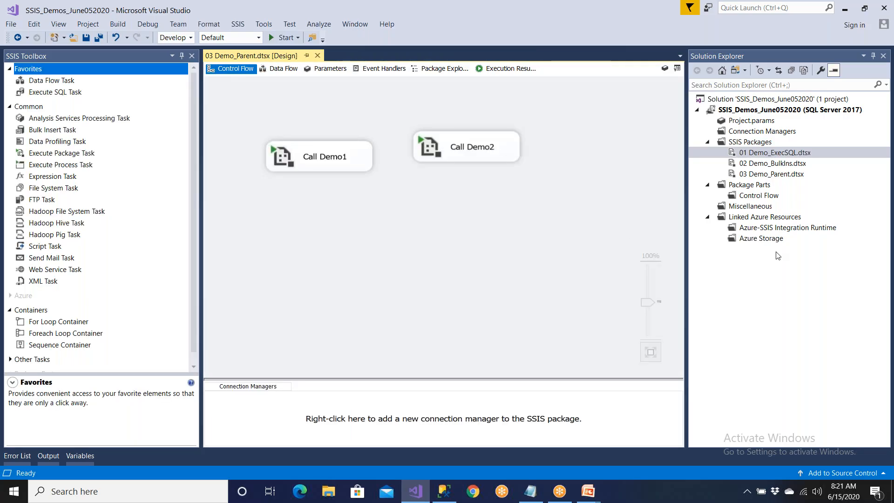
Open the package 01 Demo_ExecSQL.dtsx and rename it in the project as 01 Demo.dtsx.
double_click(775, 153)
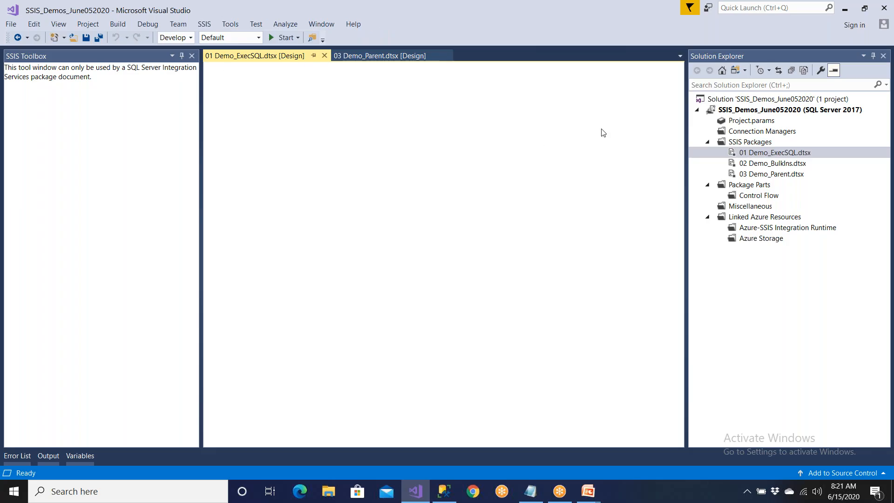
click(756, 145)
click(758, 155)
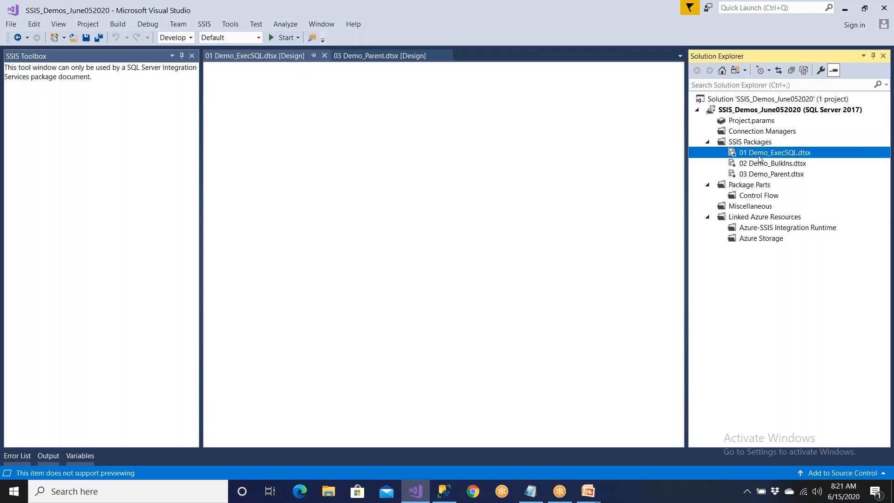
key(F2)
click(768, 153)
key(Delete)
key(Delete)
key(Delete)
key(Delete)
key(Delete)
key(Delete)
key(Delete)
key(Delete)
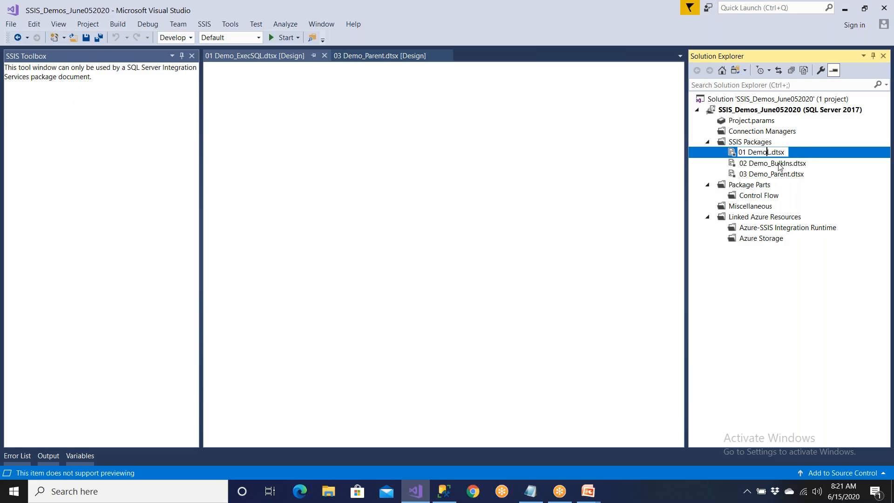
key(Return)
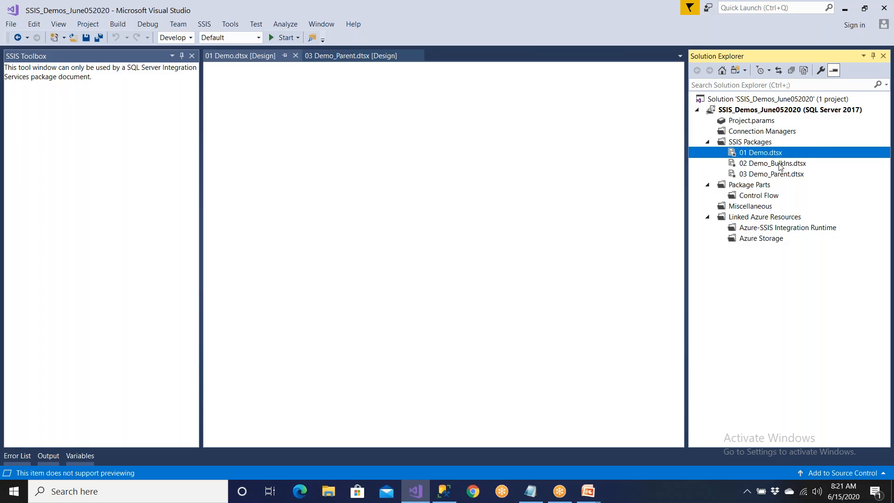
Close the blank 01 Demo.dtsx designer, leaving the 03 Demo_Parent.dtsx designer open.
click(270, 80)
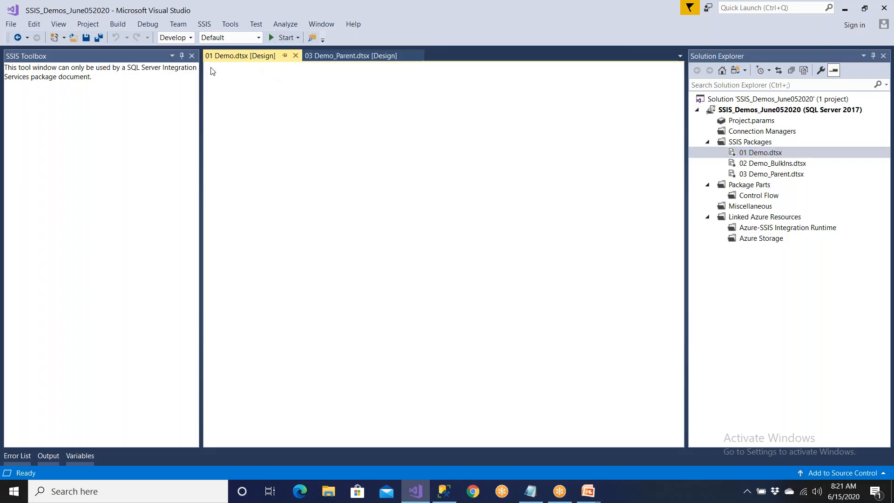
click(324, 58)
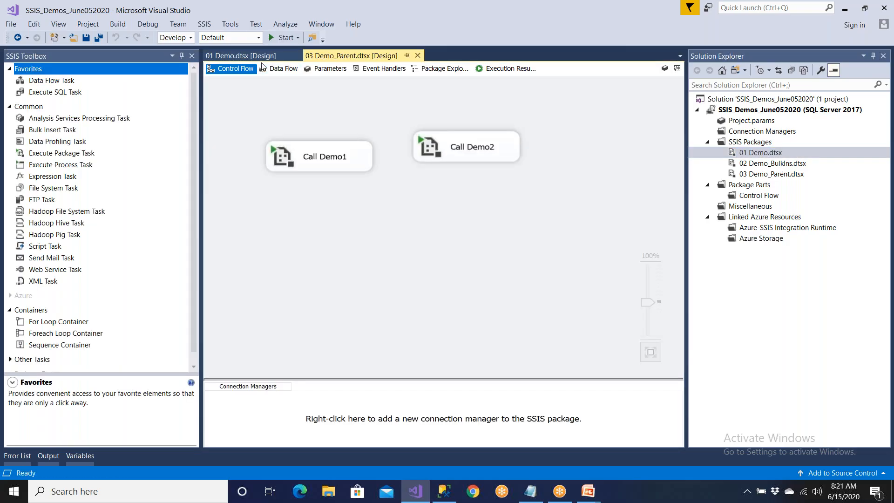
click(263, 56)
click(294, 57)
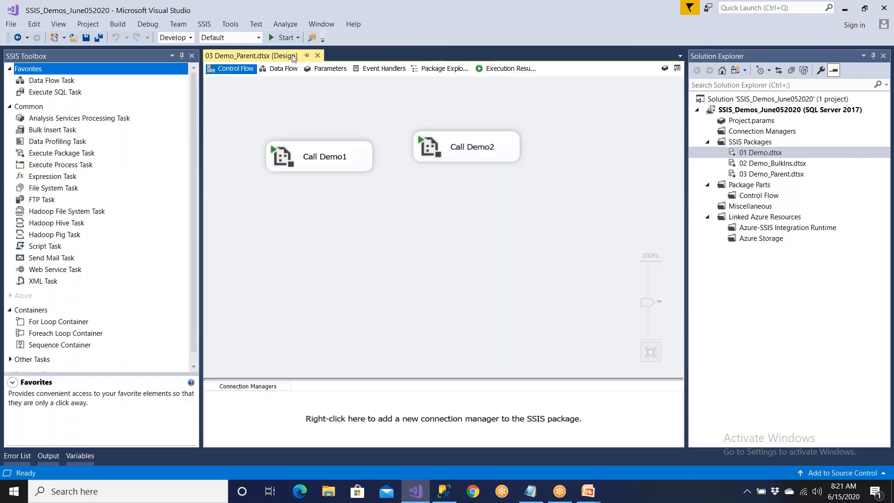
Add a new SSIS package to the project and name it 04 Demo.dtsx.
click(755, 143)
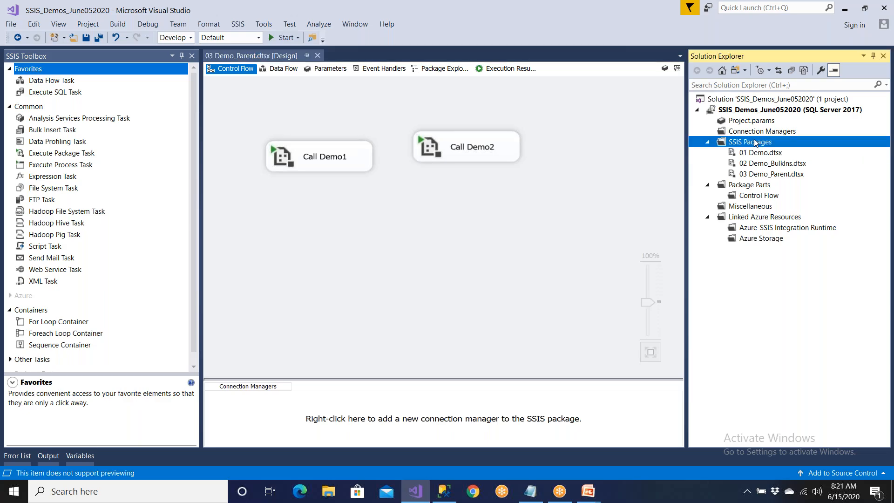
right_click(755, 143)
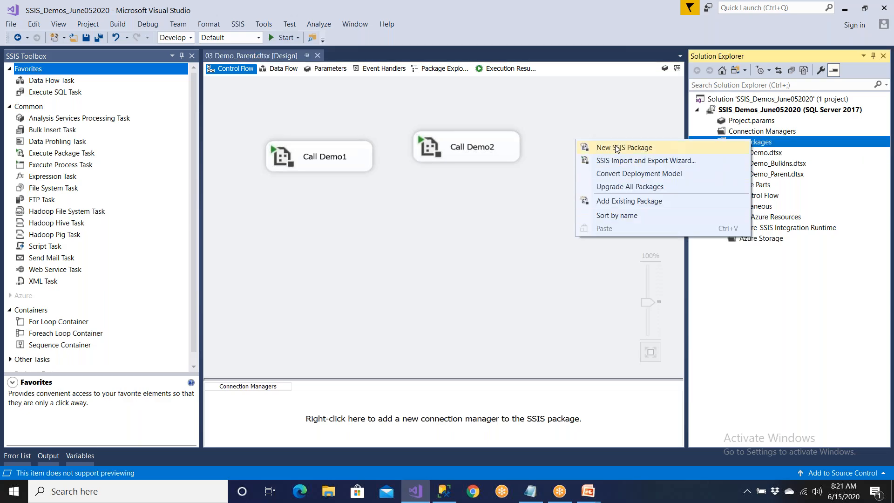
click(616, 148)
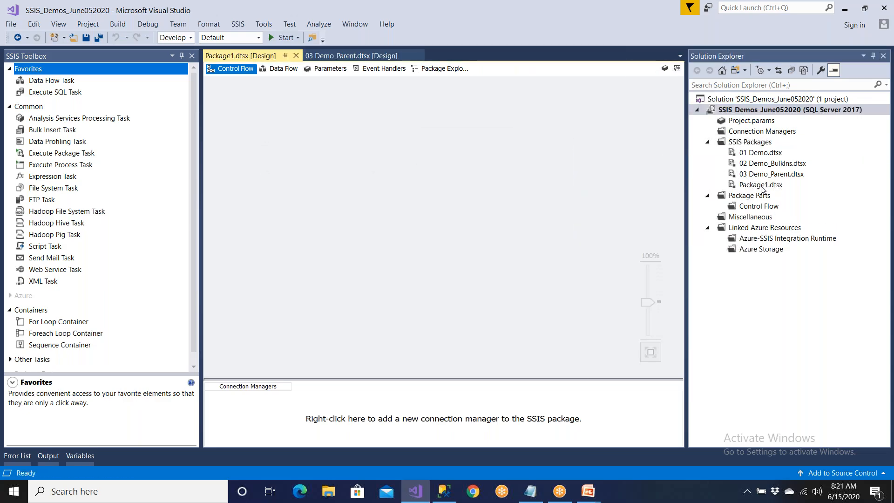
click(762, 186)
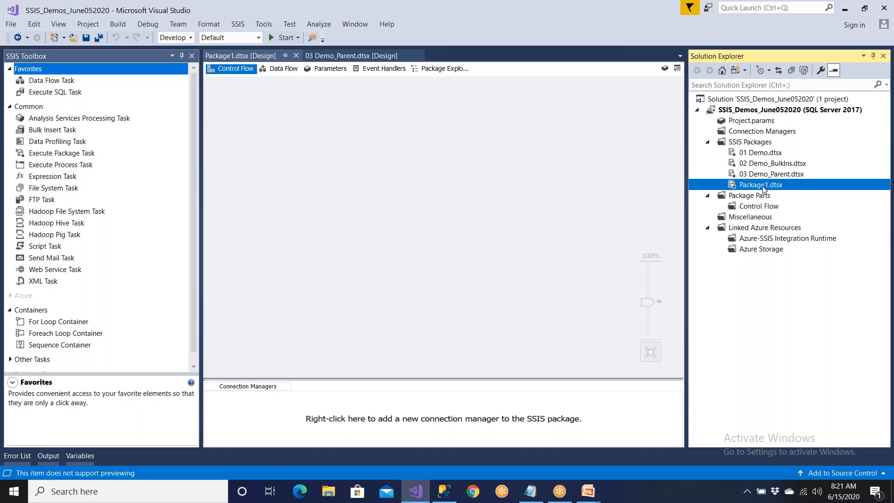
text(04 Deo)
key(BackSpace)
text(mo)
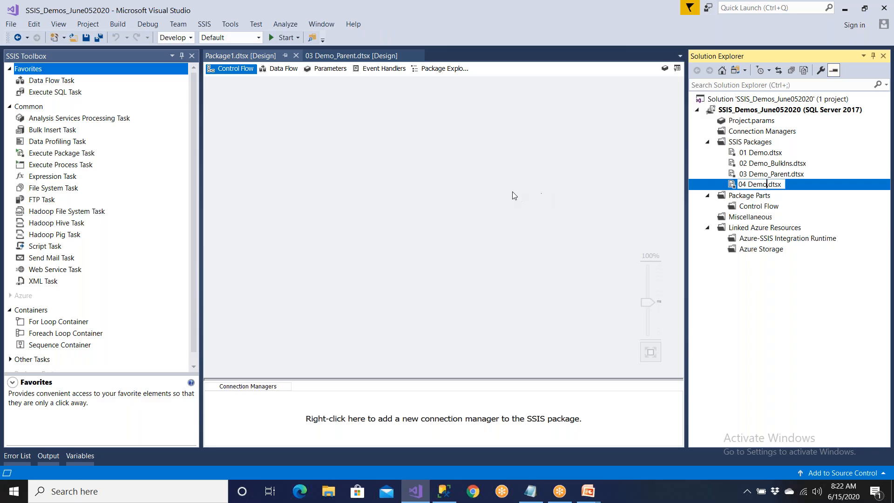
click(512, 193)
Add an Execute SQL Task to the control flow of 04 Demo.dtsx and assign it the OLE DB connection LocalHost.Stage_Company.
click(63, 94)
drag(63, 94, 257, 151)
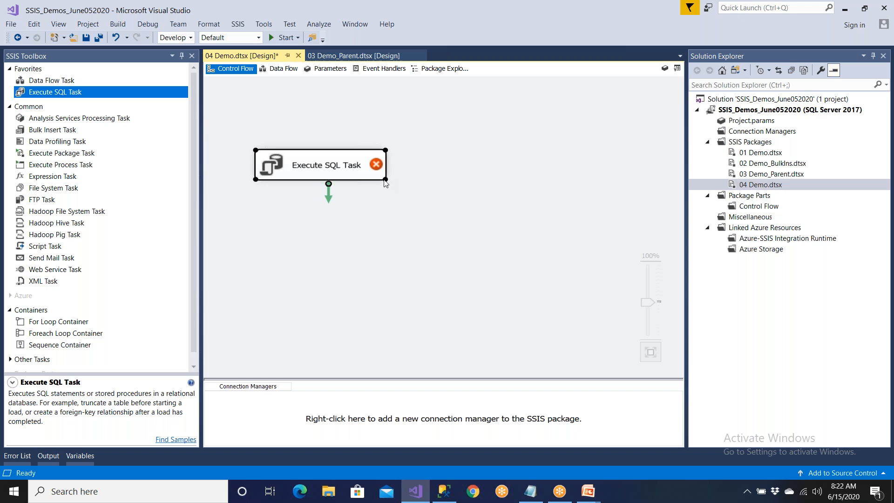
double_click(380, 179)
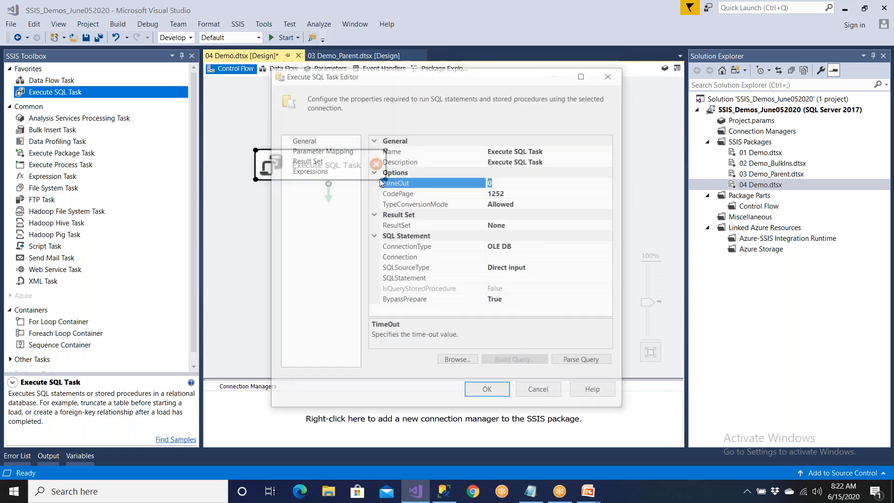
click(550, 257)
click(611, 258)
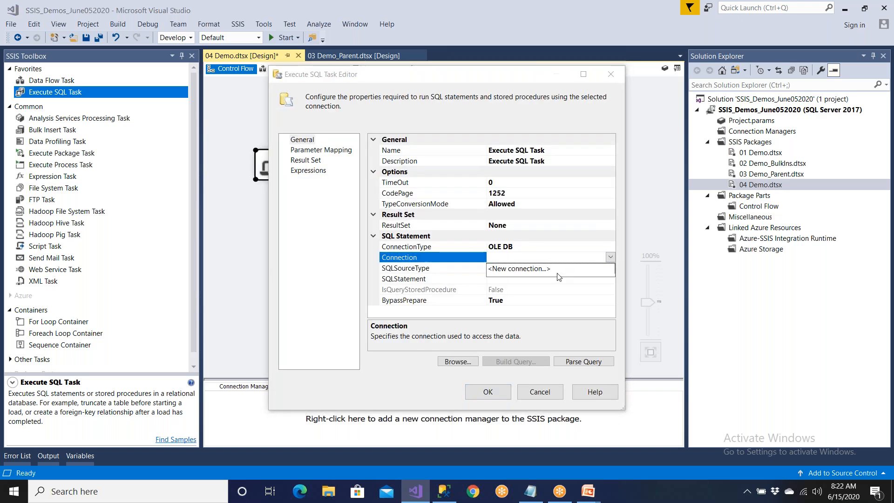
click(519, 269)
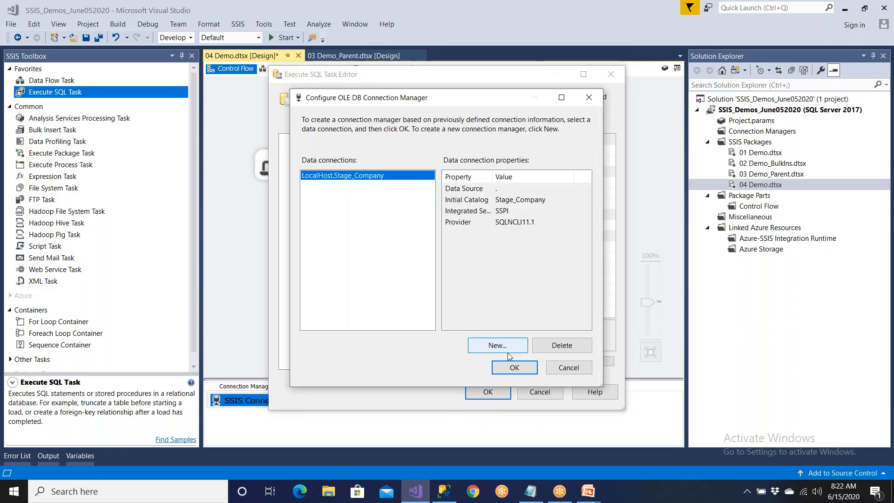
click(509, 366)
Set the task's SQL statement to "delete from emp", apply the settings, and shift the task slightly across the canvas.
click(497, 281)
text(delete f)
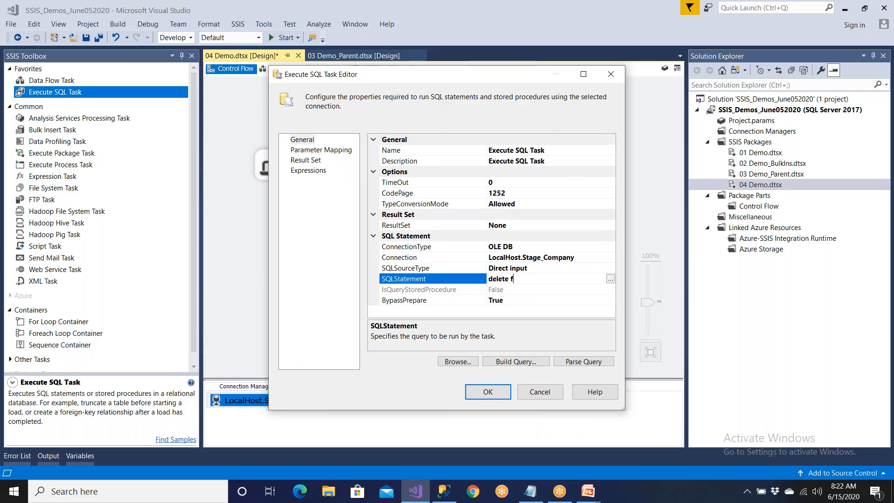
text(rom emp)
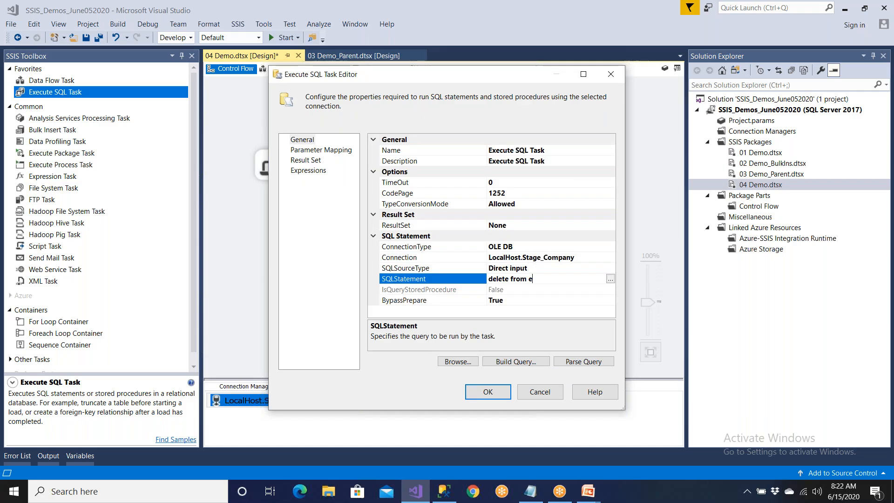
click(481, 396)
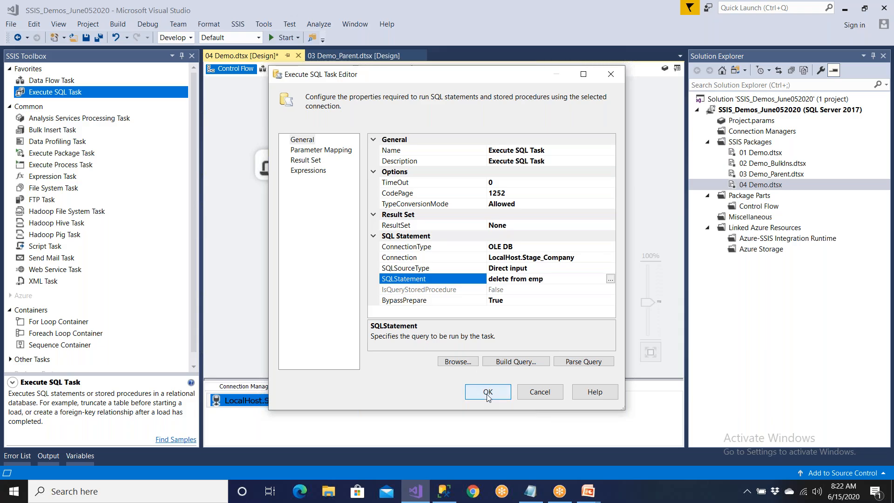
drag(344, 175, 369, 176)
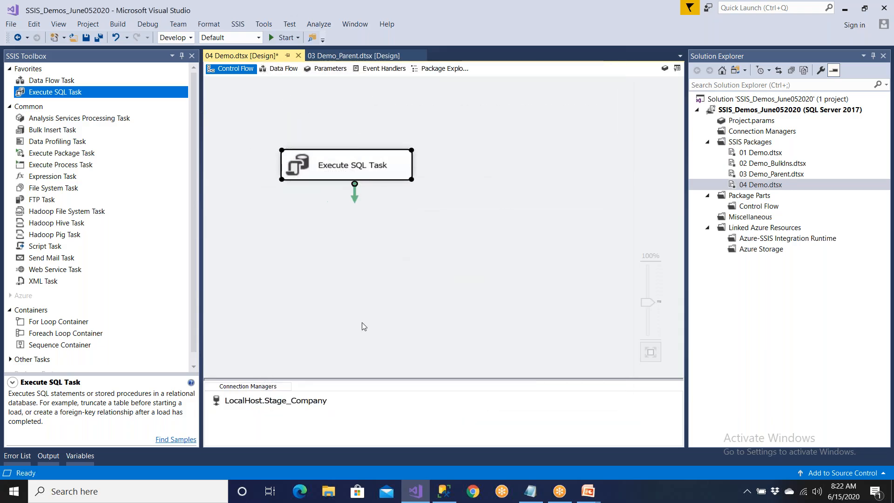
Switch to SQL Server Management Studio and run "use Stage_Company" followed by "go" in the open query.
click(442, 490)
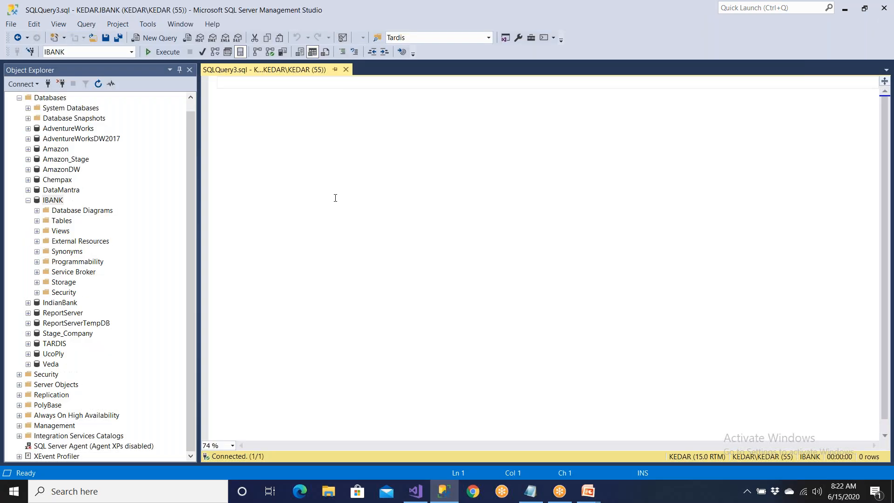
text(use Stage)
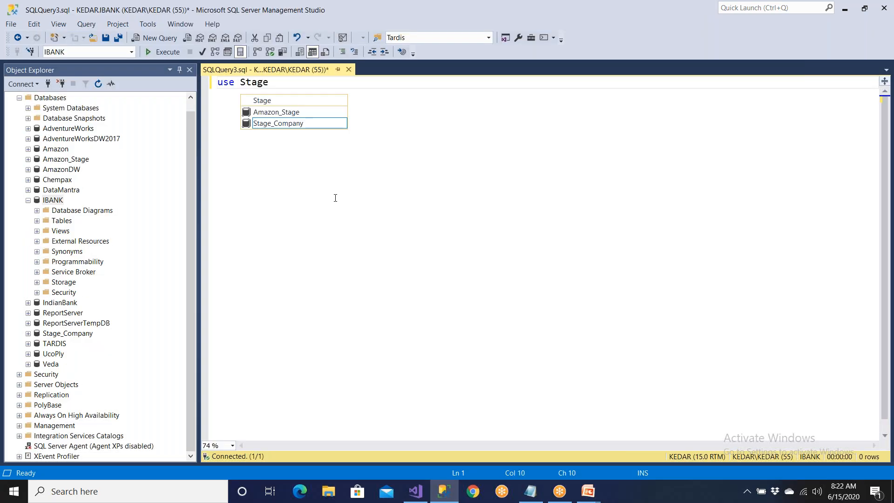
double_click(293, 127)
key(Return)
text(go)
key(F5)
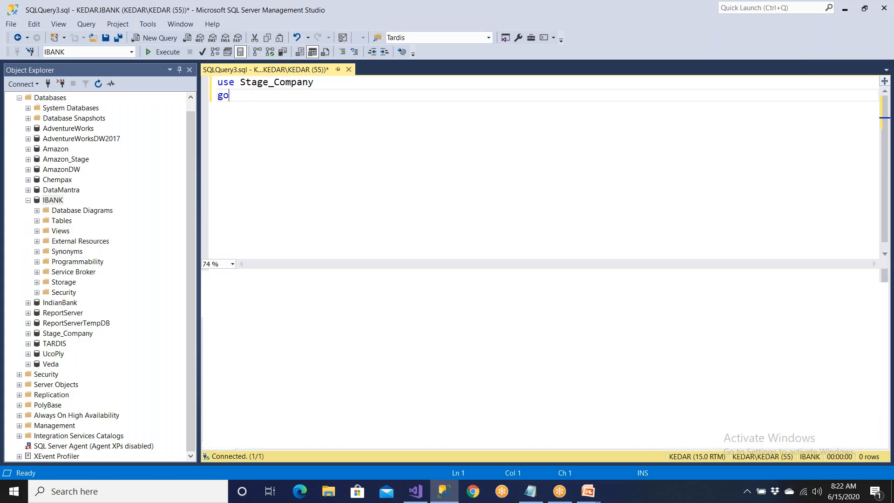
Run the query "select * from emp" to check the table's rows, and return to Visual Studio.
key(Return)
key(Return)
key(Return)
text(select * frmo)
key(BackSpace)
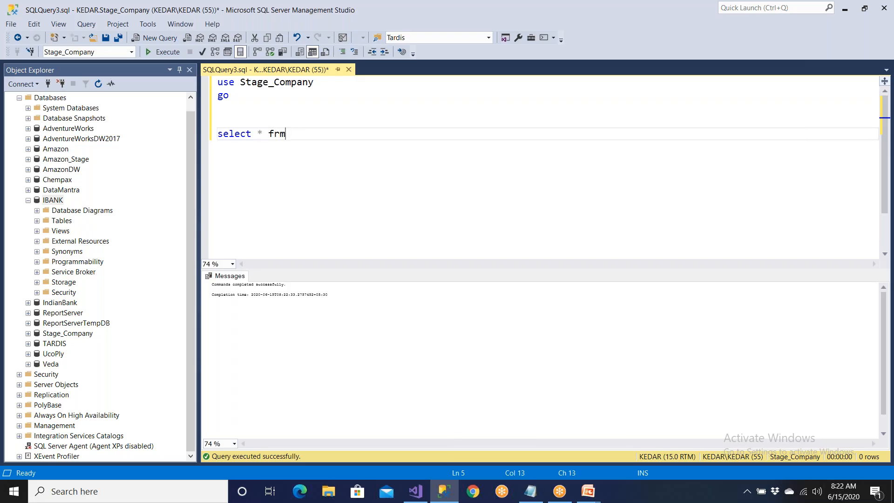
text(p emp)
key(F5)
key(BackSpace)
key(BackSpace)
key(BackSpace)
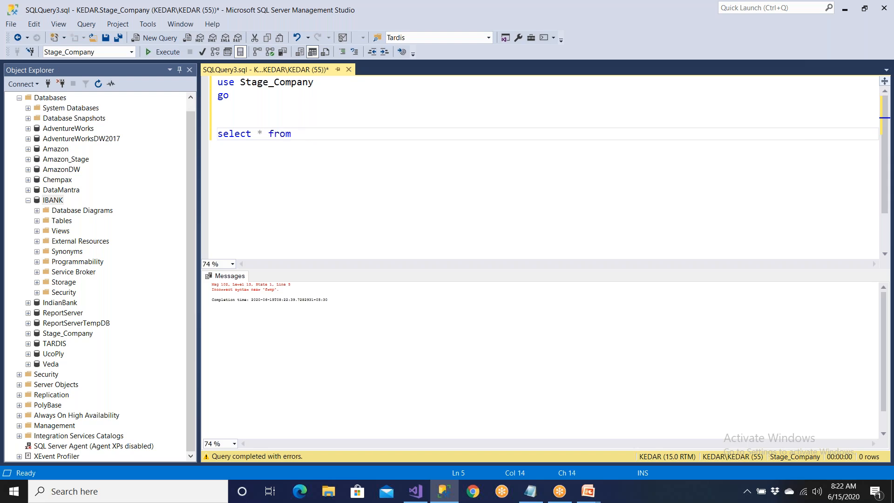
text(emp)
key(F5)
key(Return)
key(Return)
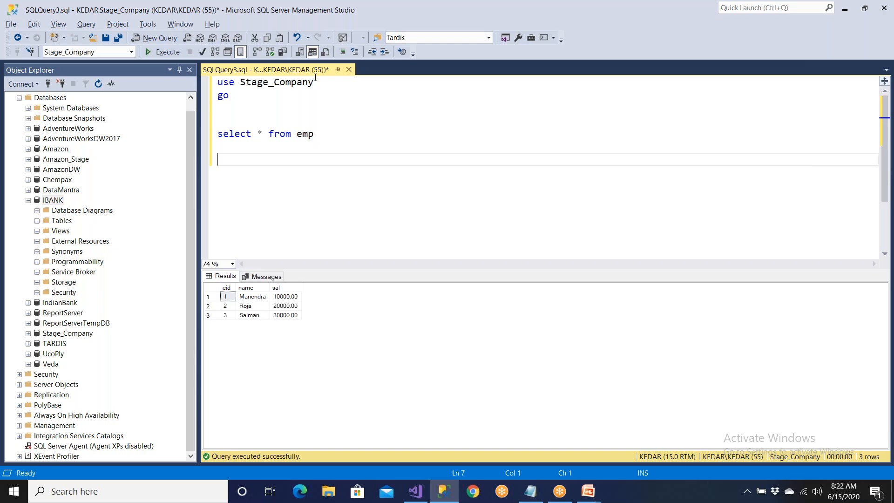
key(alt+Tab)
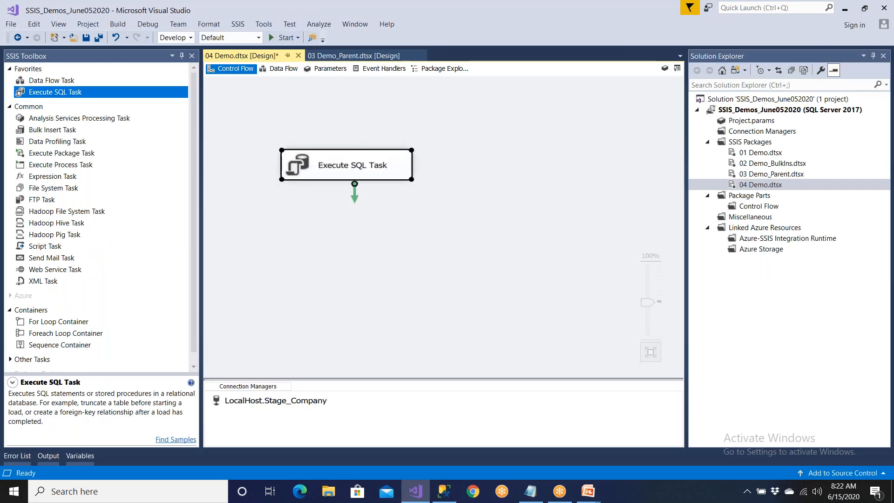
Run the 04 Demo.dtsx package, and rerun "select * from emp" in SQL Server Management Studio to check the table.
click(281, 39)
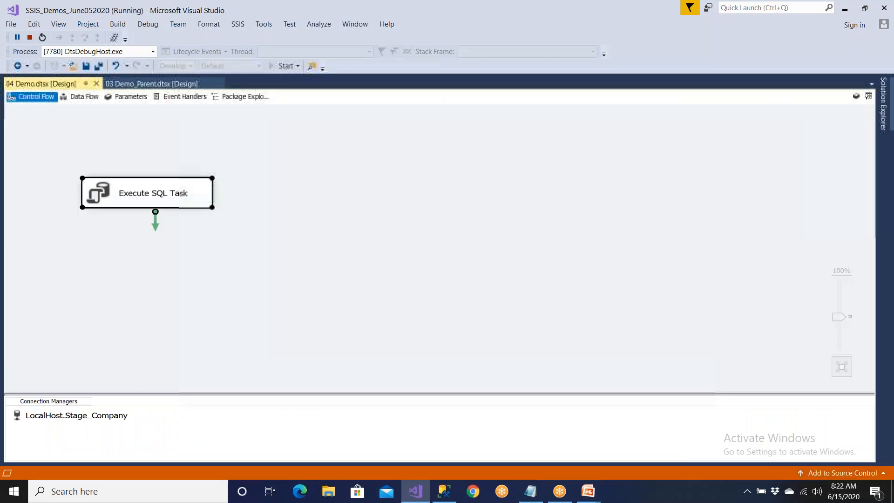
key(alt+Tab)
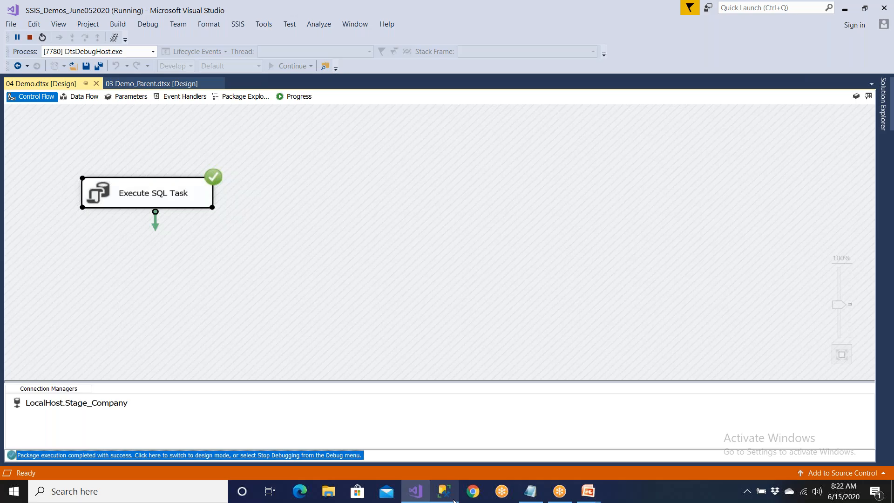
drag(321, 134, 218, 135)
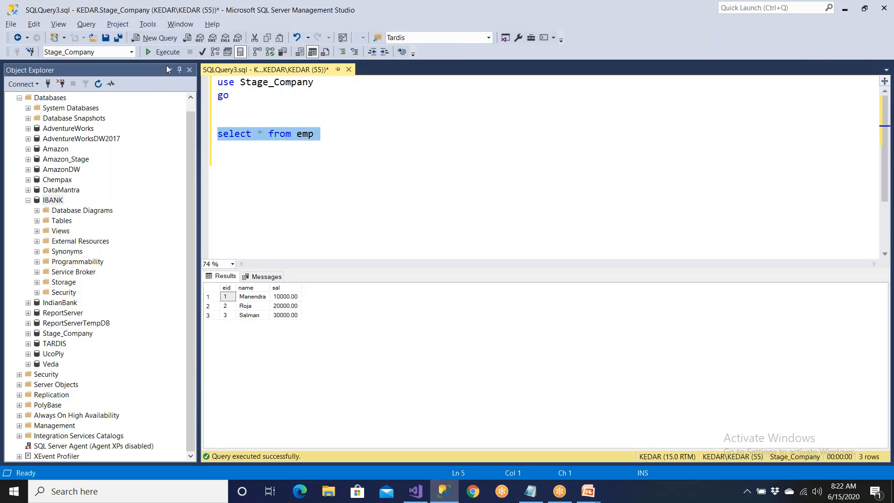
click(163, 52)
Write an insert statement for emp below the select query, with eid 1, a sample employee name and salary 10000.
click(324, 137)
key(Return)
key(Return)
text(isnse)
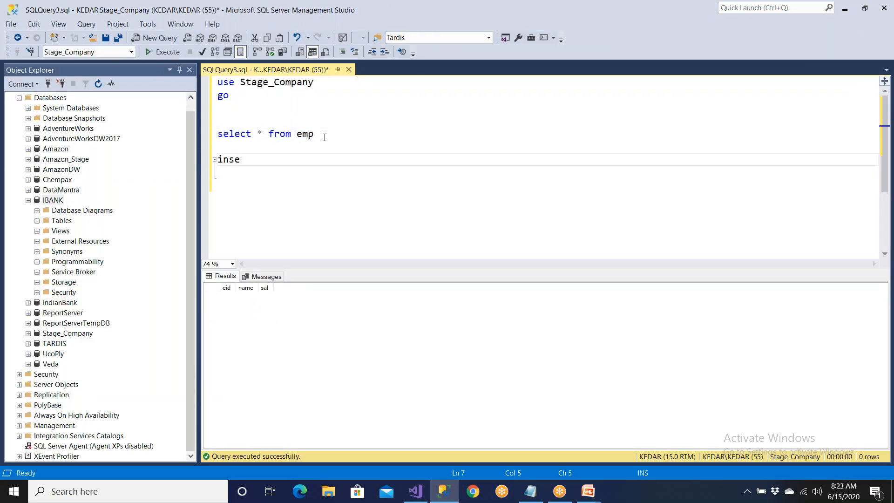
text(rt into emp values)
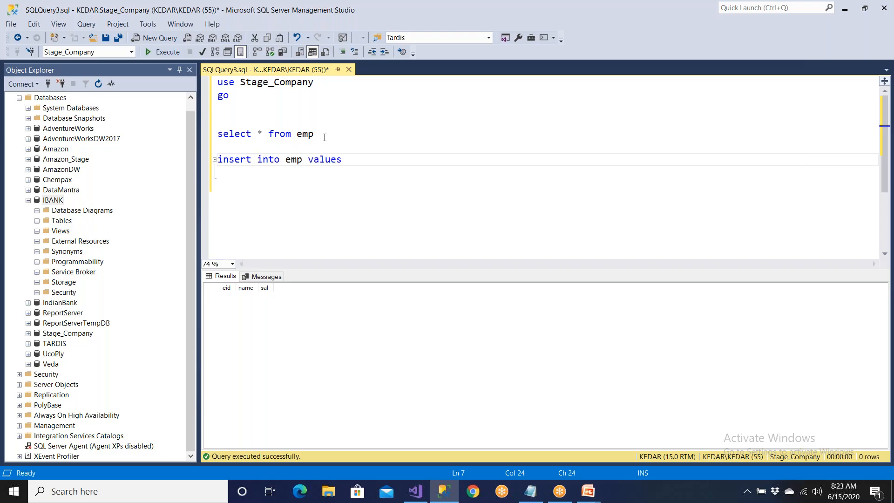
text( (1, ;;)
text('')
text(Ram)
text(, 10000)
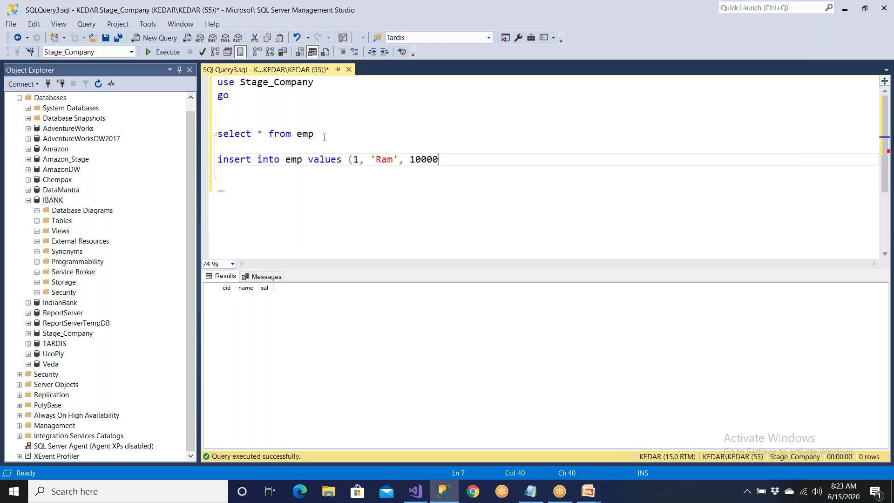
text())
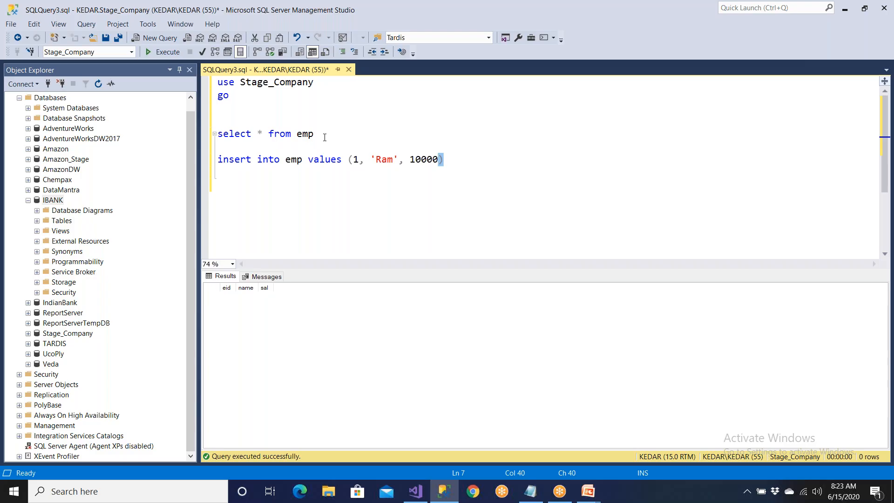
Execute the insert statement for eid 1 and rerun "select * from emp" to check the table.
shift+click(323, 122)
key(F5)
drag(315, 135, 207, 132)
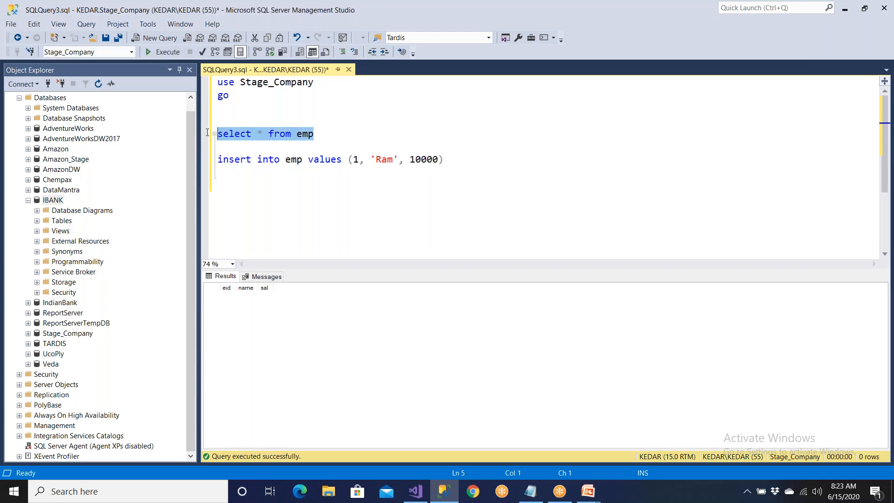
click(161, 53)
Duplicate the insert statement on the line below and change the copy's values to (2, 'vvv', 20000).
drag(444, 160, 218, 159)
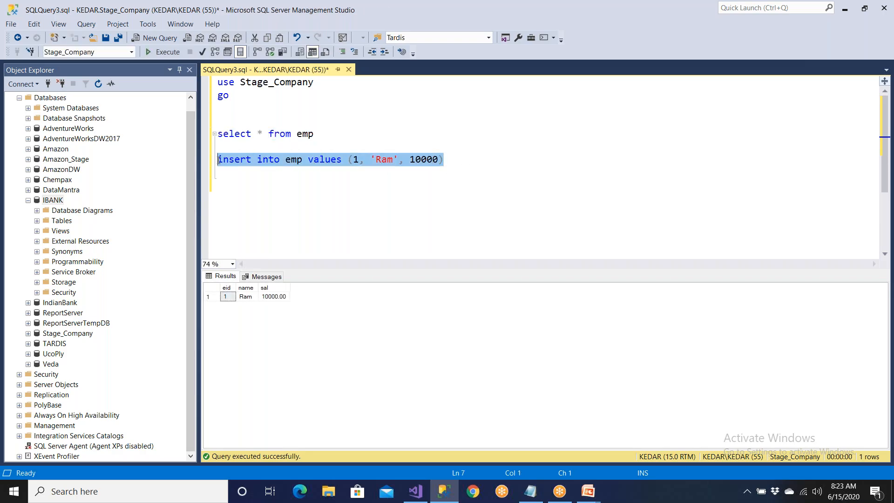
key(ctrl+c)
click(453, 165)
key(Return)
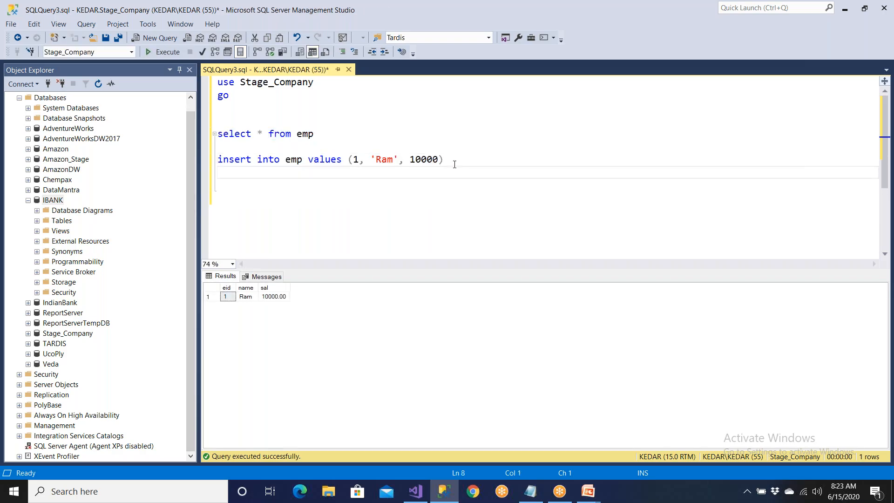
key(ctrl+v)
key(ctrl+Left)
key(ctrl+Left)
key(Left)
key(Left)
key(Left)
key(Left)
key(Left)
key(Left)
key(Left)
key(Left)
key(Left)
key(shift+Right)
text(2)
key(Right)
key(Right)
key(Right)
key(shift+Right)
key(shift+Right)
text(vvv)
key(Right)
text(2)
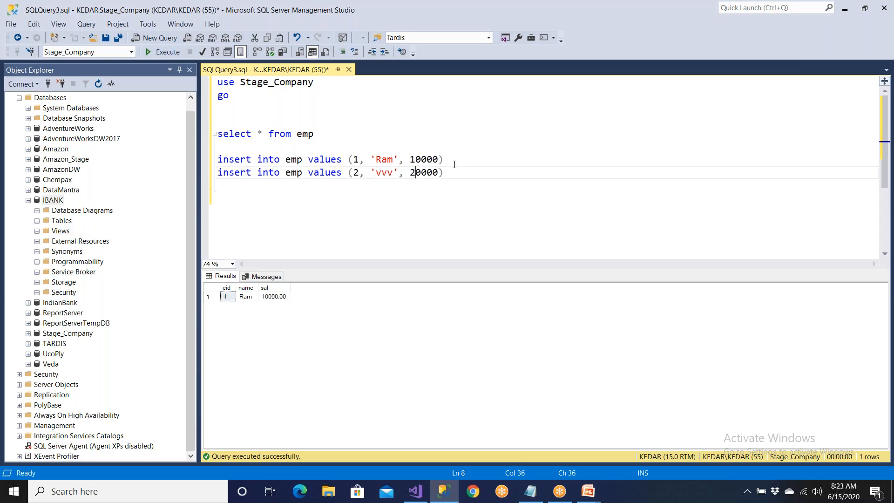
Execute the second insert statement alone, and requery all rows of emp.
drag(454, 164, 487, 185)
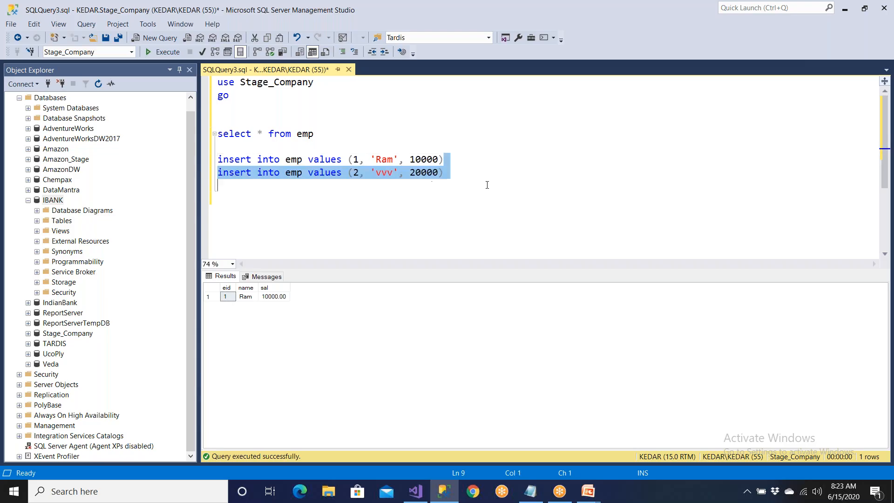
click(178, 52)
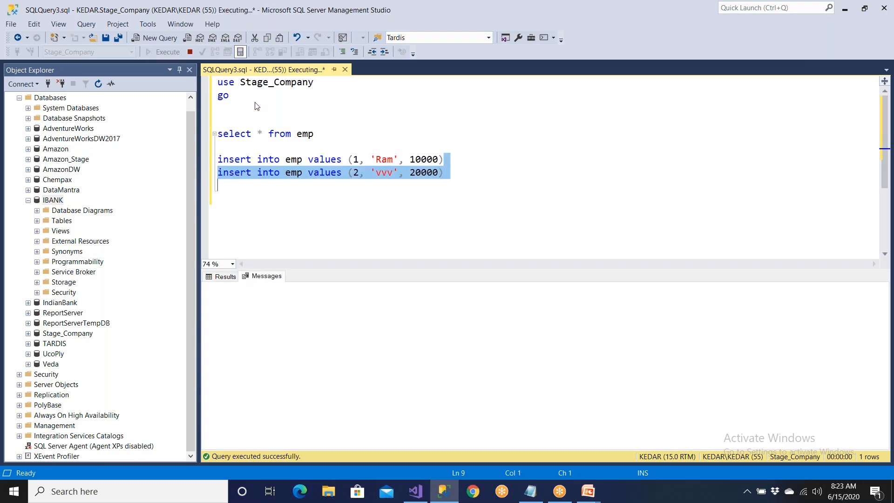
drag(320, 134, 217, 121)
click(167, 51)
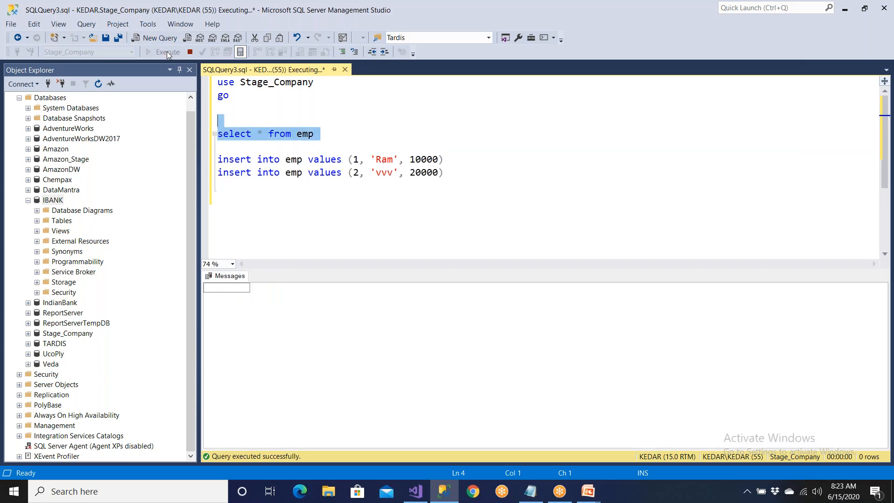
Switch to Visual Studio, open 03 Demo_Parent.dtsx and make the Call Demo1 task reference the project package 04 Demo.dtsx.
click(415, 491)
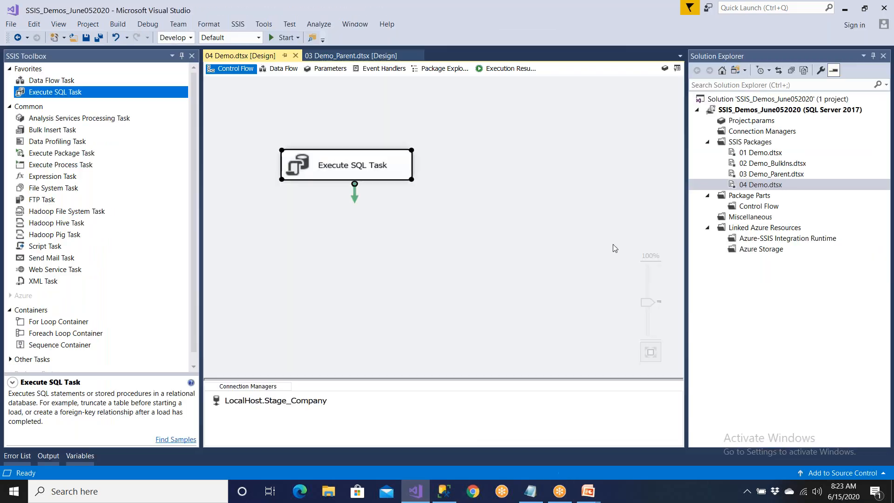
double_click(776, 176)
drag(474, 151, 477, 166)
click(360, 166)
double_click(360, 166)
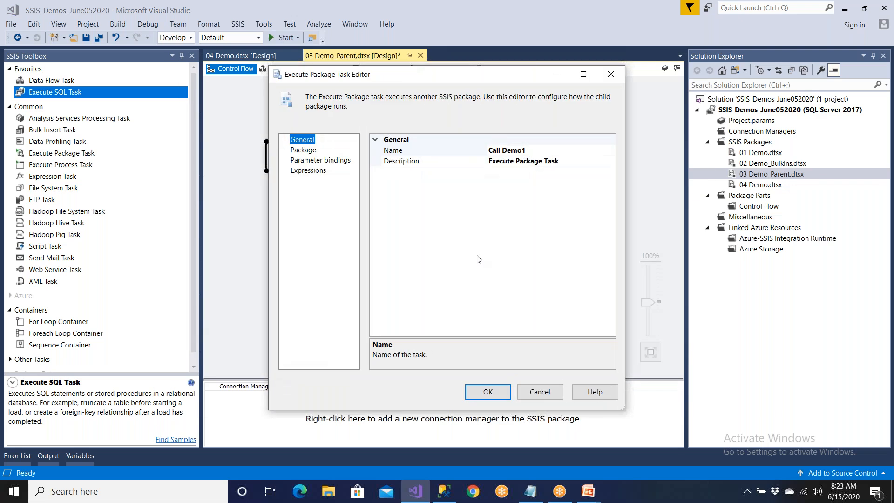
click(522, 152)
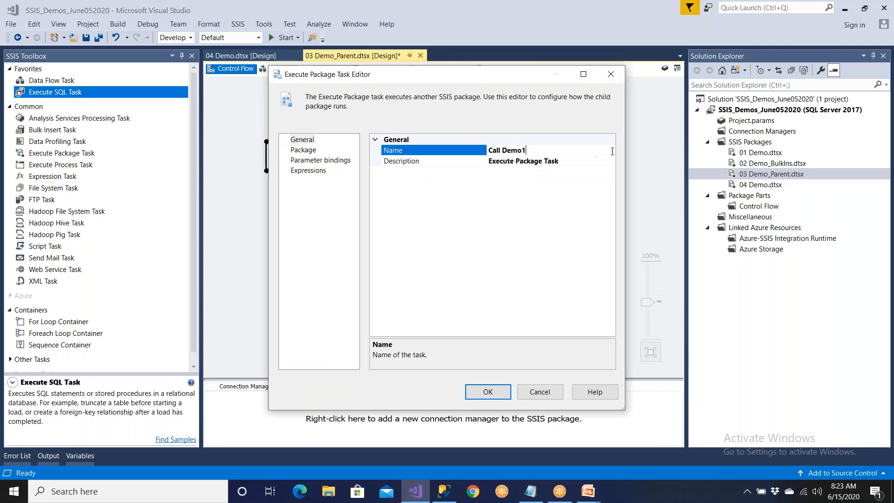
click(303, 151)
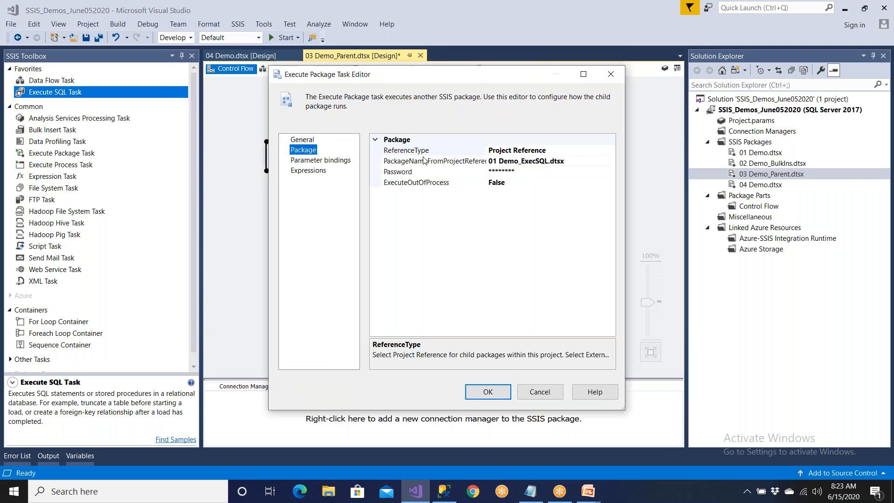
click(564, 163)
click(610, 160)
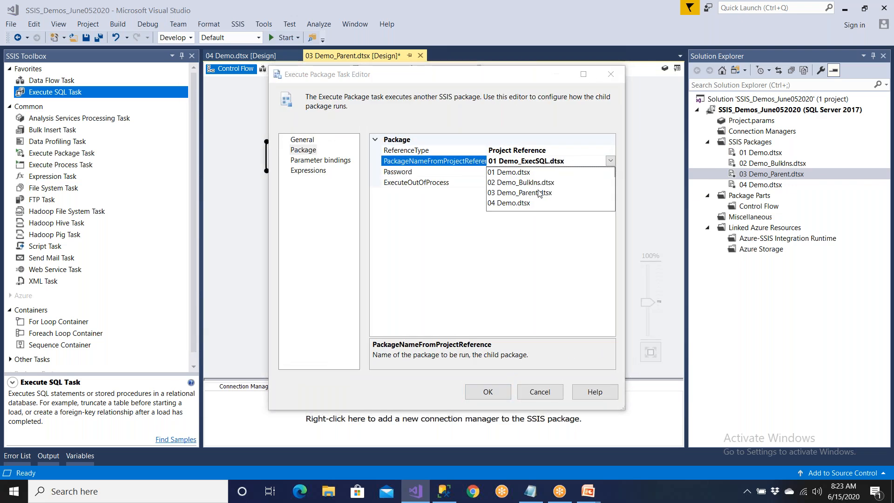
click(513, 202)
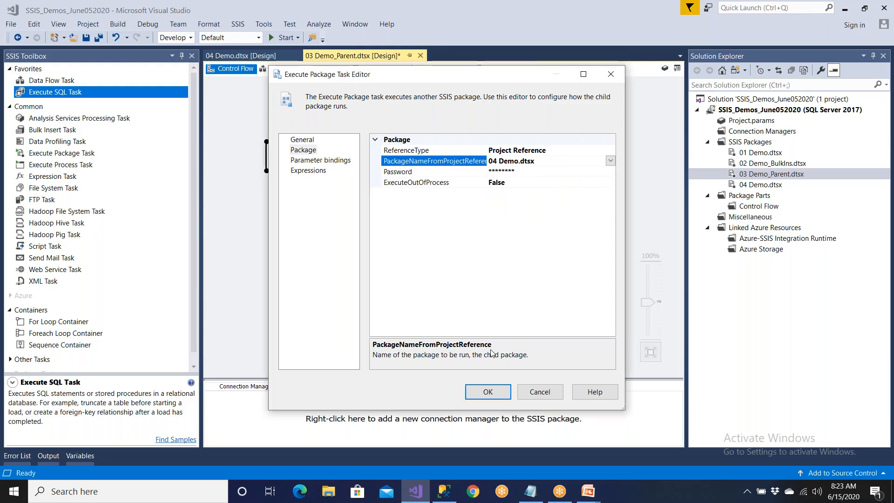
click(488, 391)
Rename the Call Demo1 task to Call Demo4 and save the parent package.
click(343, 162)
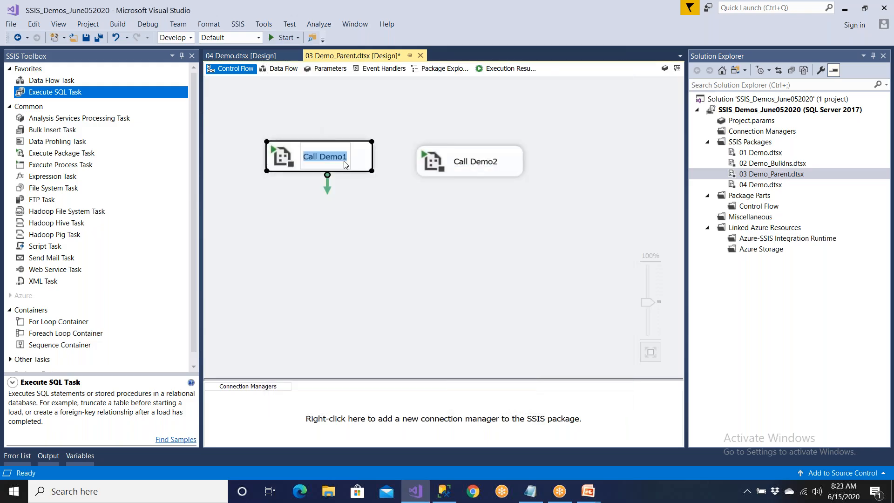
click(348, 162)
key(BackSpace)
text(4)
key(Return)
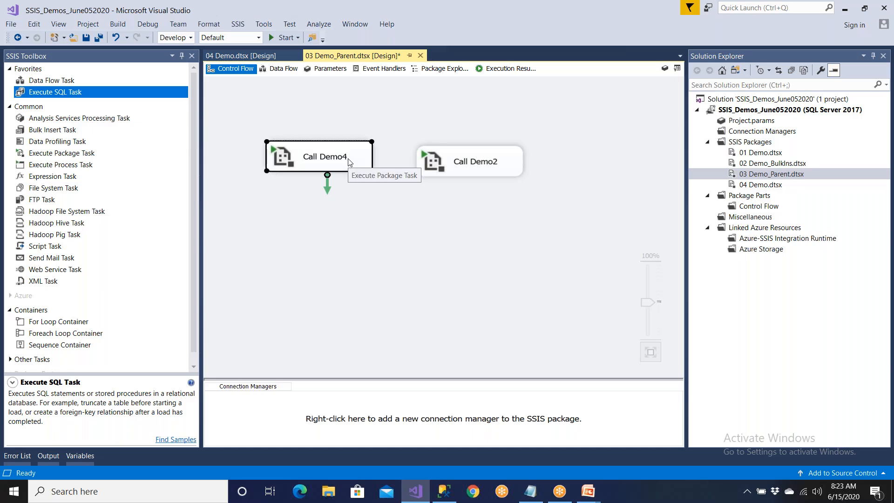
click(86, 37)
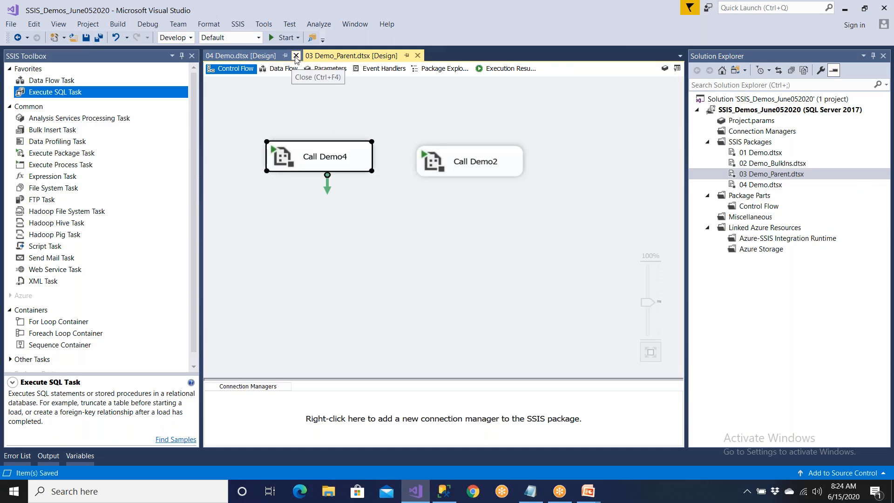
Close 04 Demo.dtsx, run 03 Demo_Parent.dtsx, and review the execution status in the child and parent packages.
click(295, 55)
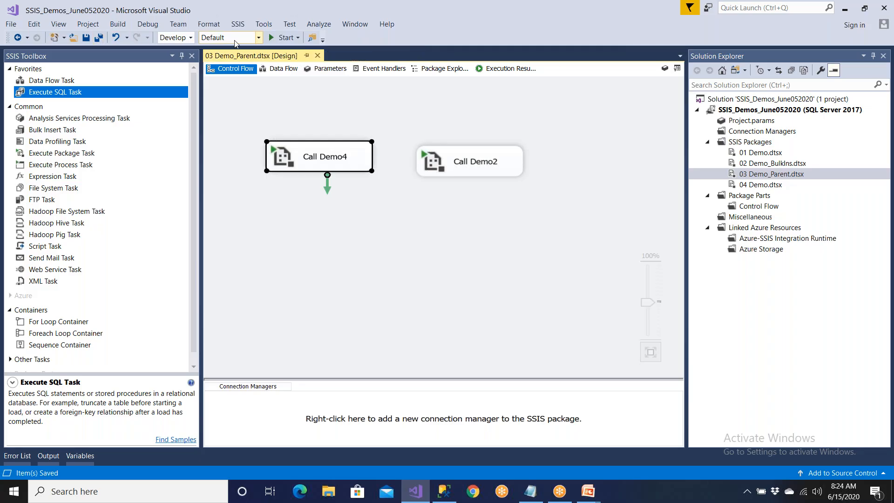
click(283, 37)
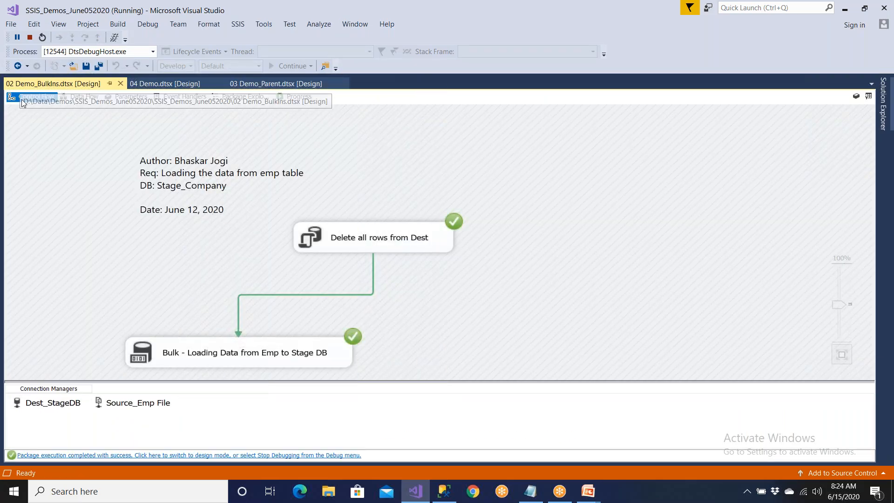
click(166, 83)
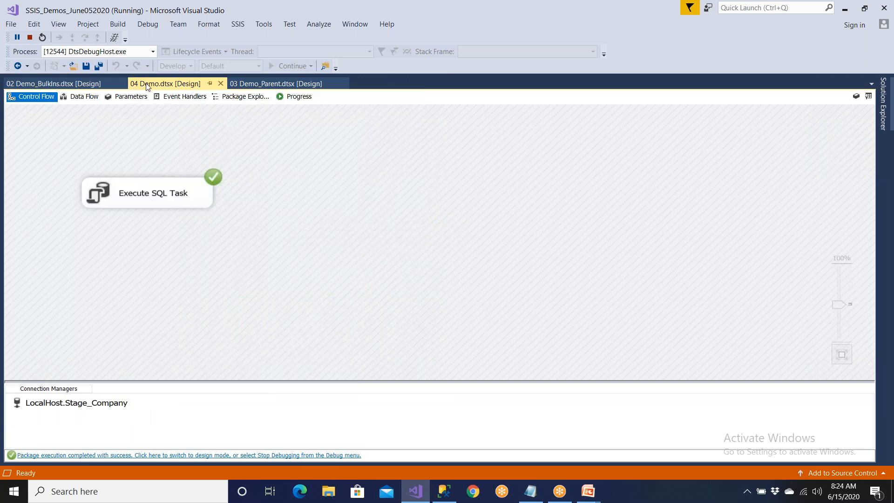
click(273, 85)
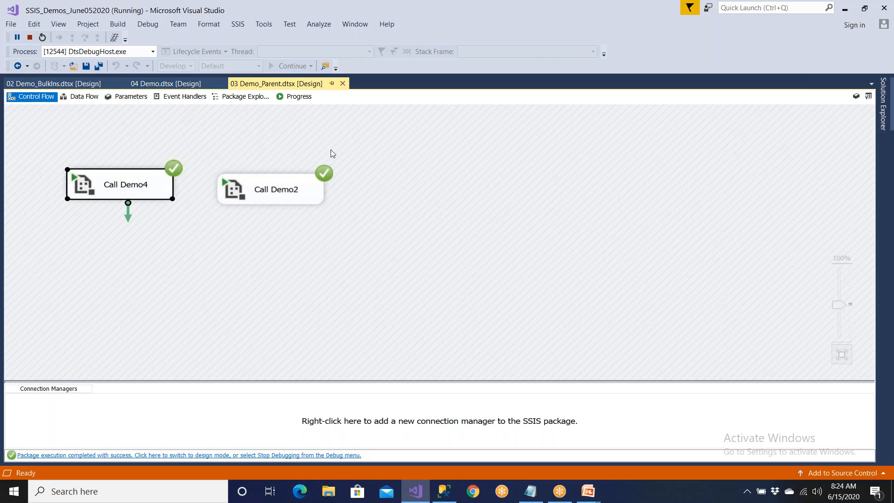
Stop debugging, close every open document except 03 Demo_Parent.dtsx, and save the package.
click(31, 37)
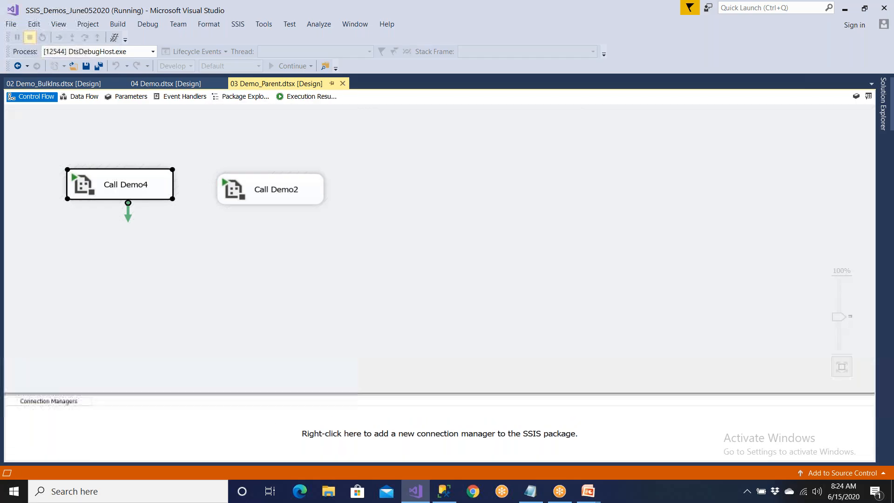
click(230, 56)
click(350, 57)
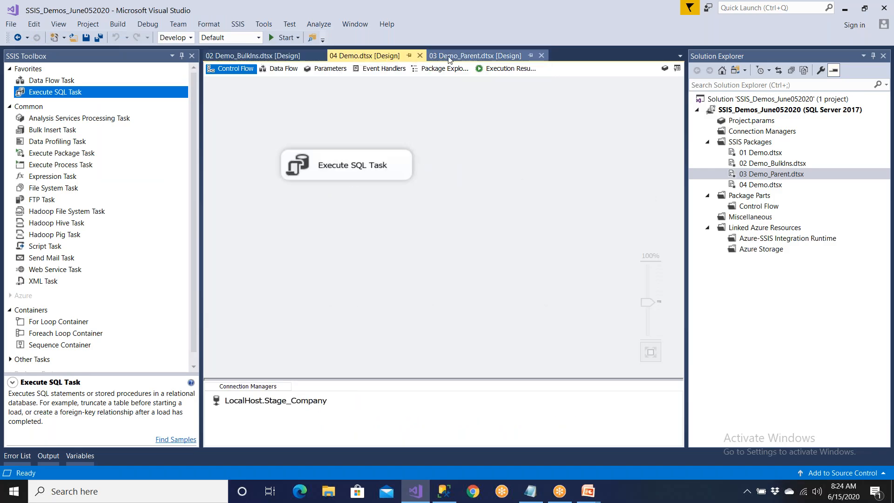
click(455, 56)
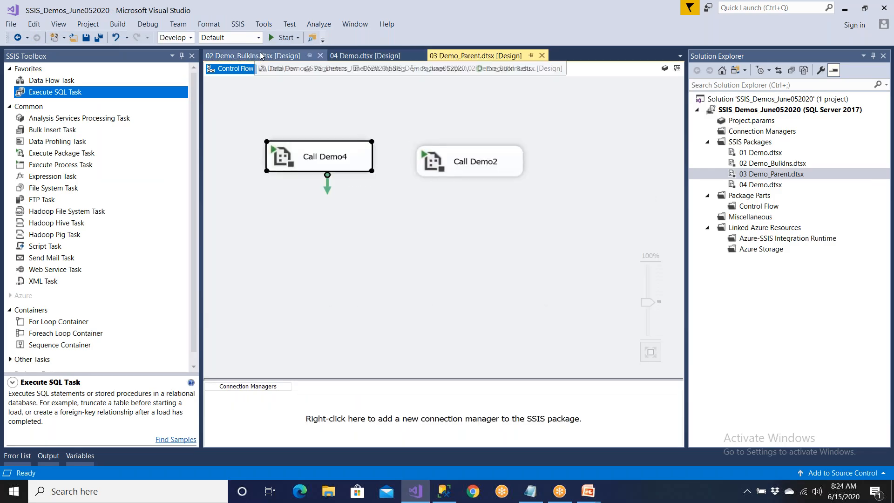
right_click(471, 58)
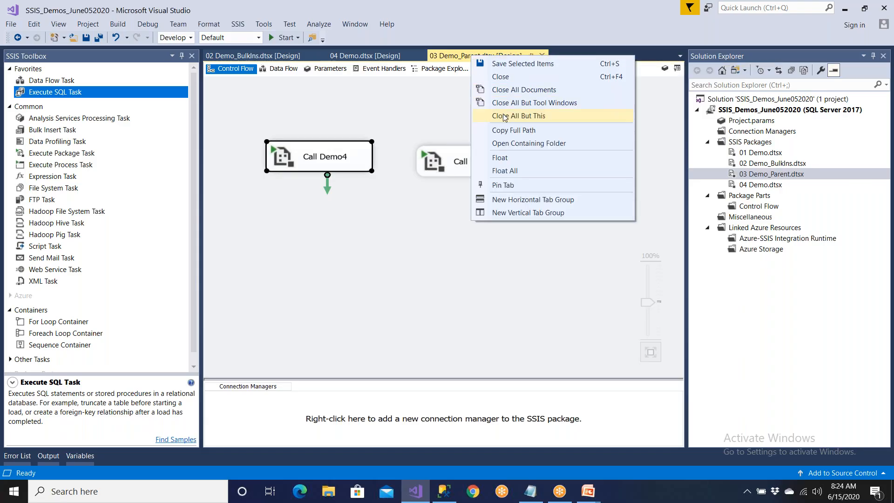
click(552, 120)
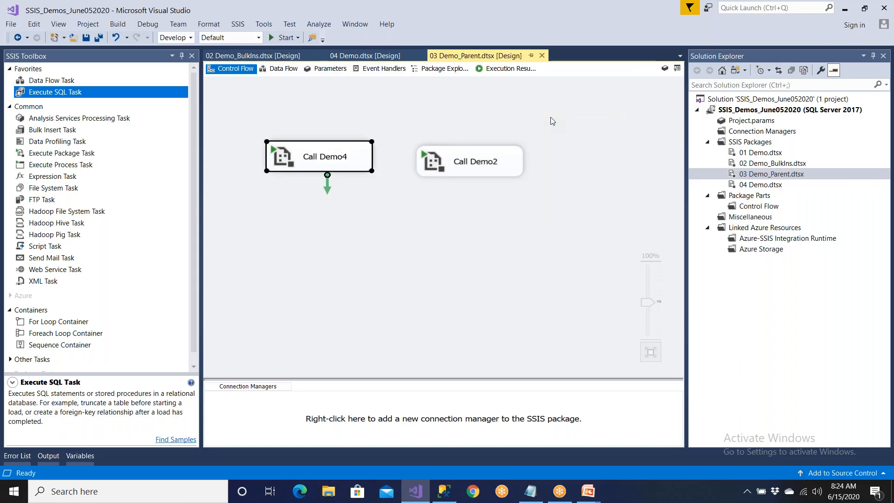
click(86, 37)
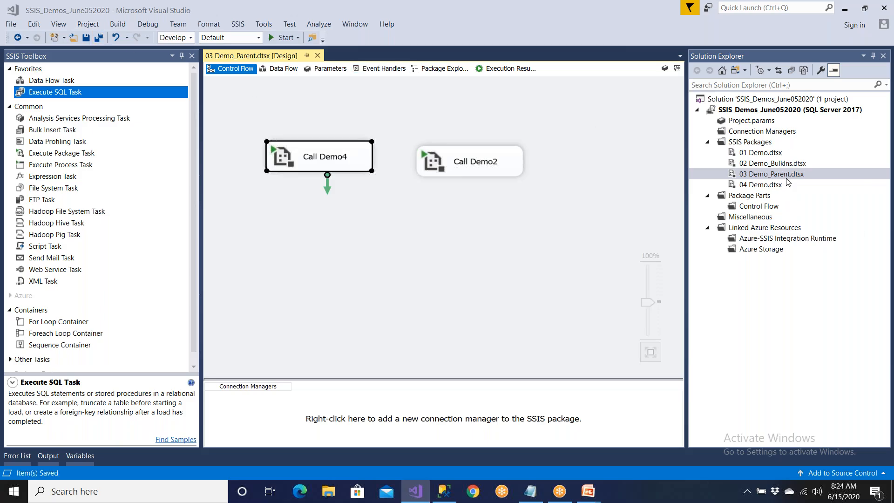
Run 03 Demo_Parent.dtsx again and check the status of its Call Demo4 and Call Demo2 tasks.
click(283, 37)
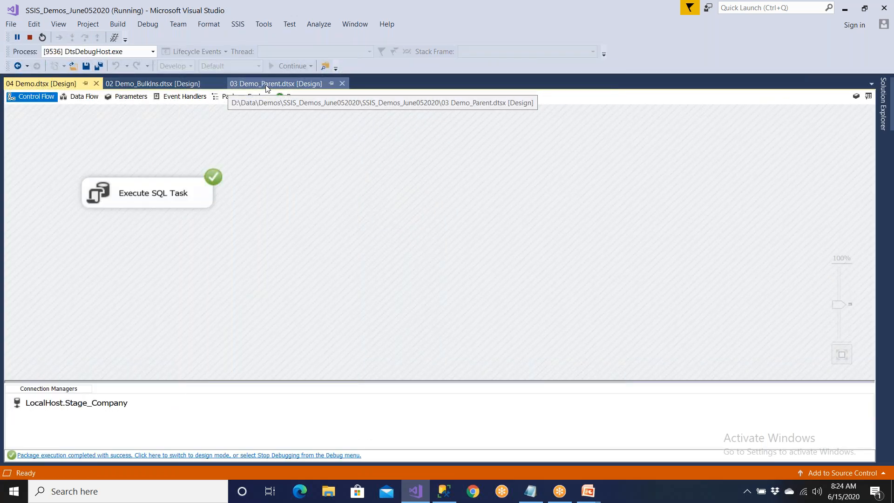
click(268, 89)
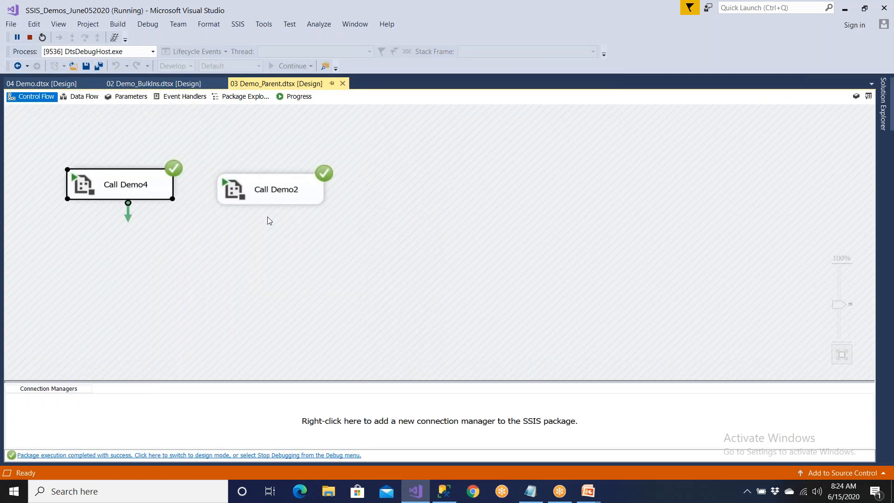
Check the execution status of 02 Demo_BulkIns.dtsx and 04 Demo.dtsx, and rerun select * from emp in SQL Server Management Studio.
click(183, 85)
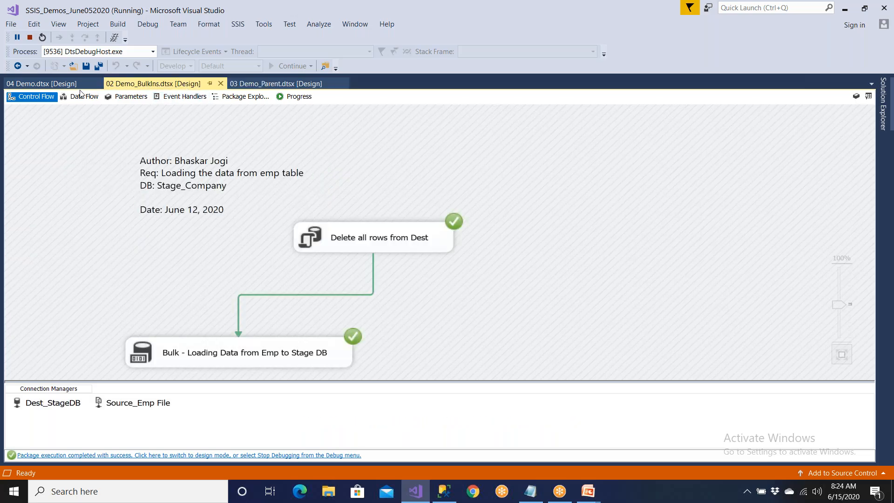
click(93, 89)
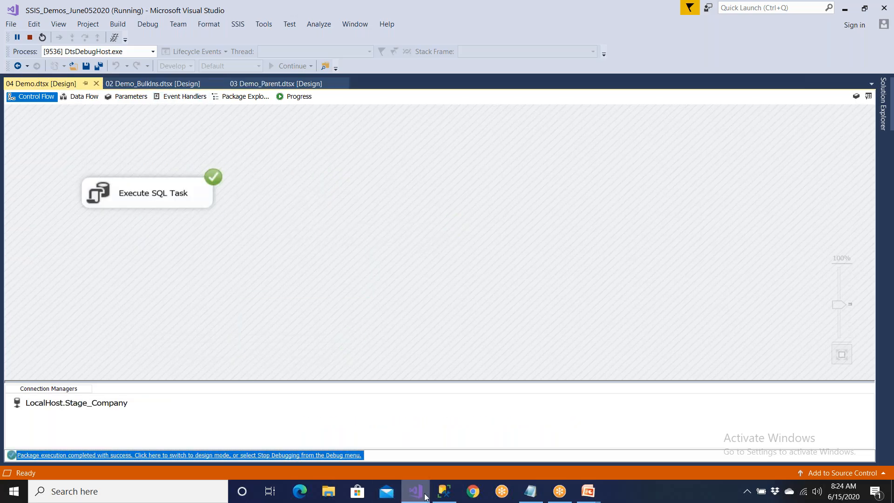
click(444, 491)
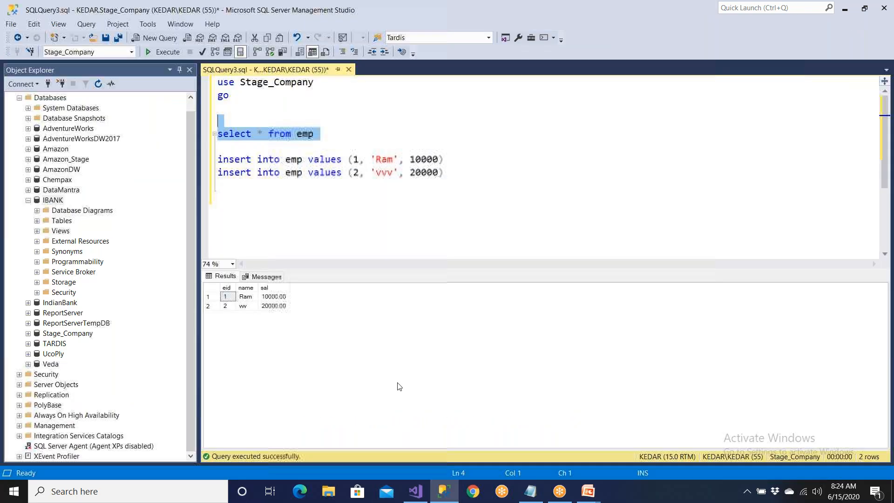
click(163, 52)
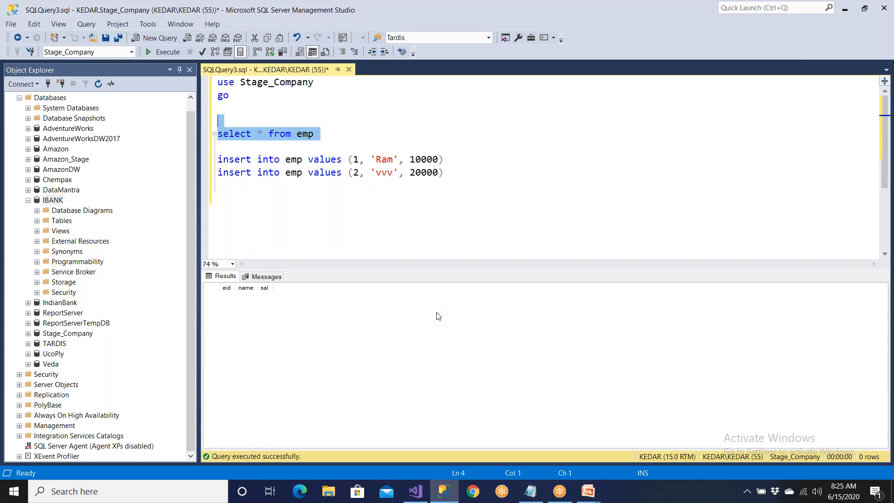
Switch back to Visual Studio, leave debugging, and open and close the 01 Demo.dtsx package.
click(415, 491)
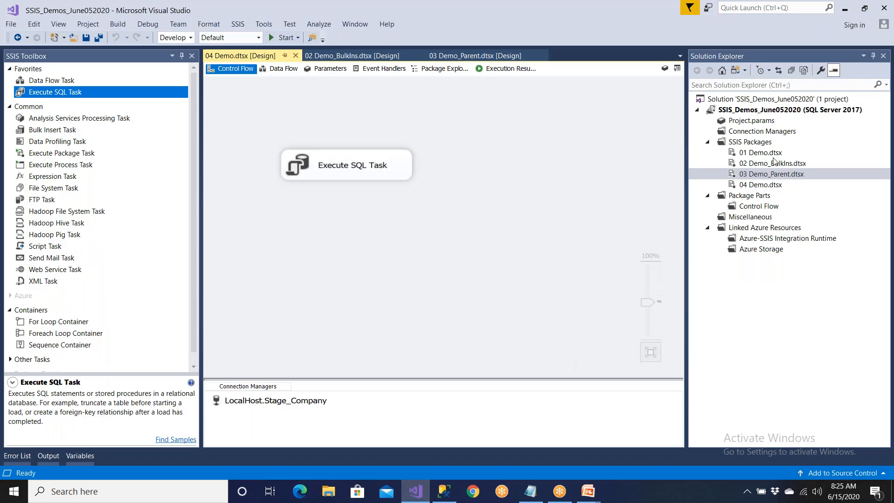
click(770, 153)
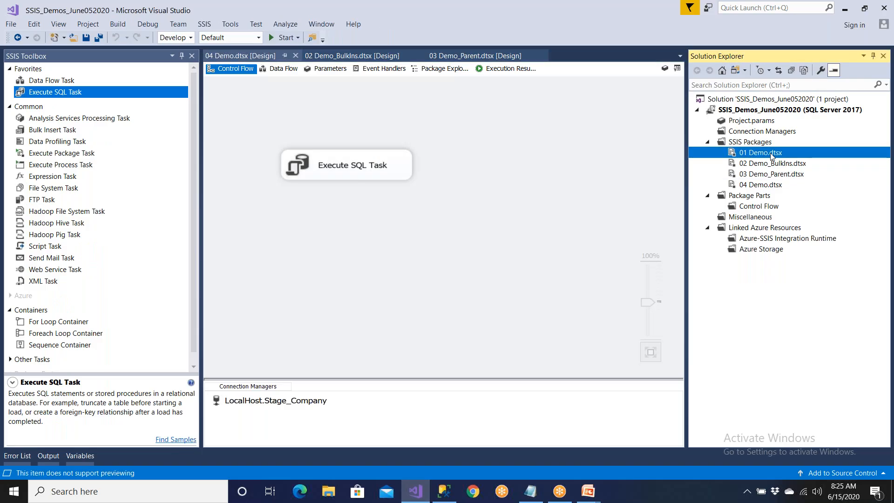
double_click(770, 153)
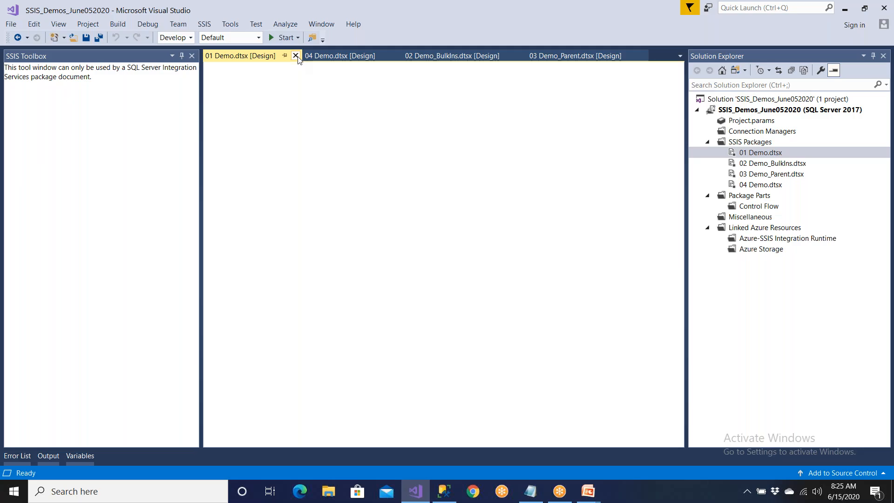
click(295, 55)
View the execute options of 02 Demo_BulkIns.dtsx and of 03 Demo_Parent.dtsx, opening the parent package's design.
click(772, 163)
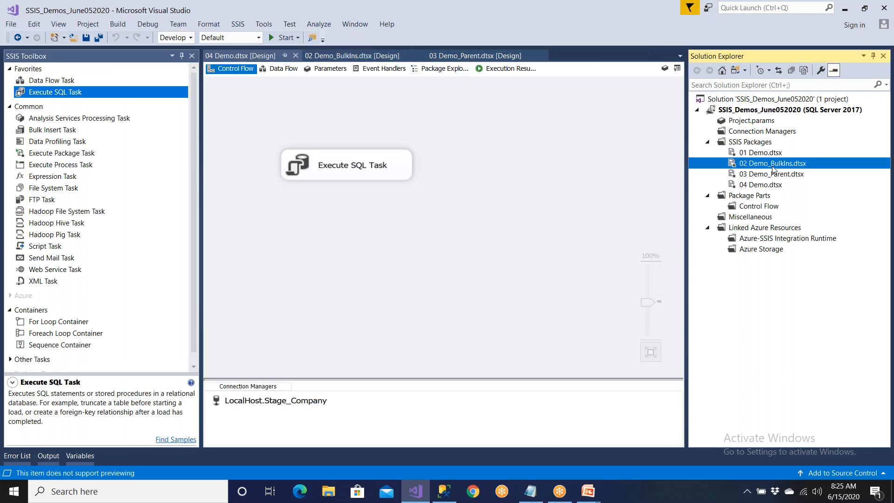
right_click(770, 165)
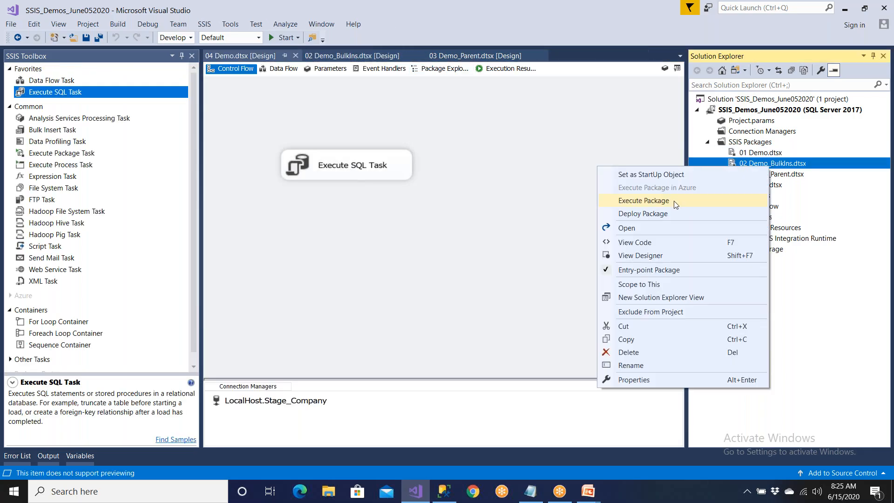
click(789, 176)
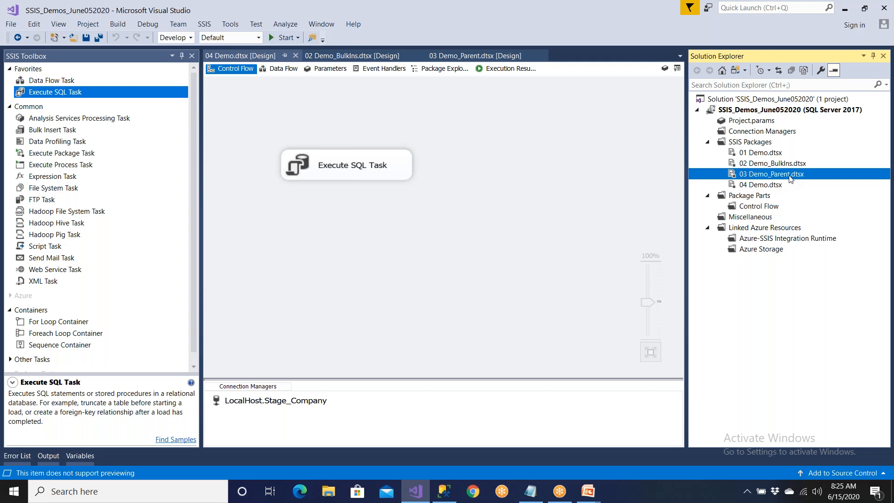
double_click(790, 178)
drag(478, 171, 478, 166)
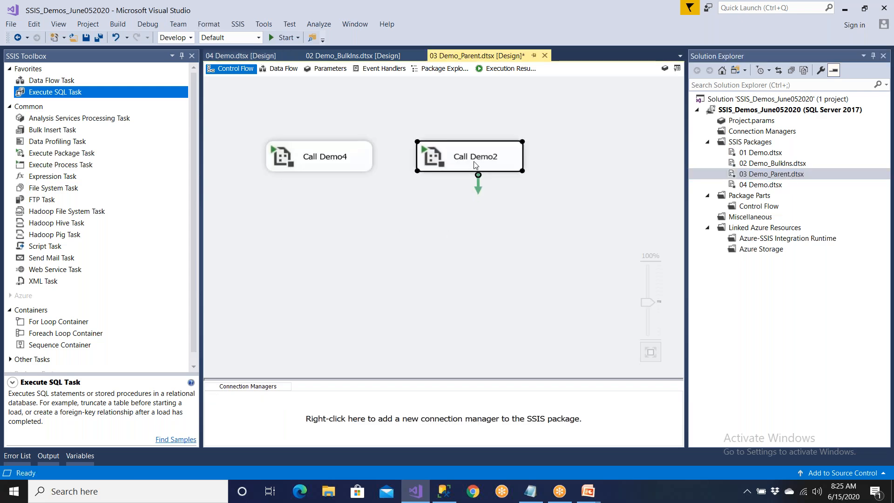
right_click(768, 175)
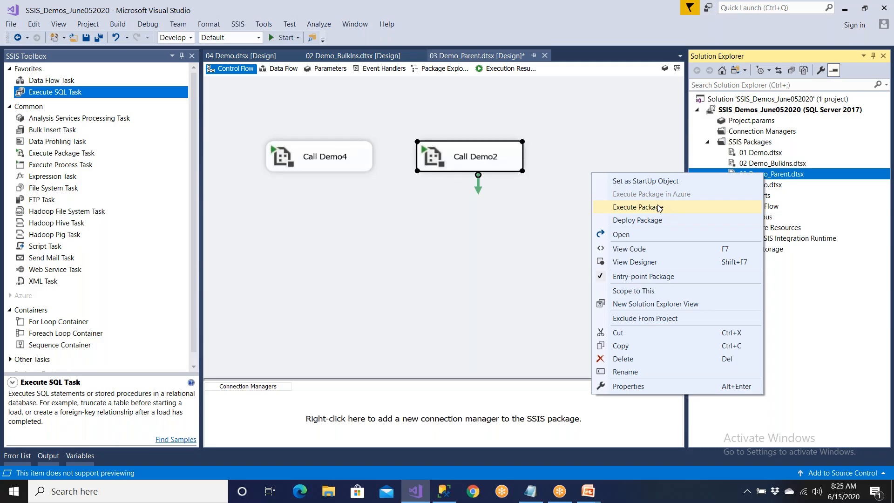
Close every open document except 04 Demo.dtsx, saving the changes to 03 Demo_Parent.dtsx.
click(264, 56)
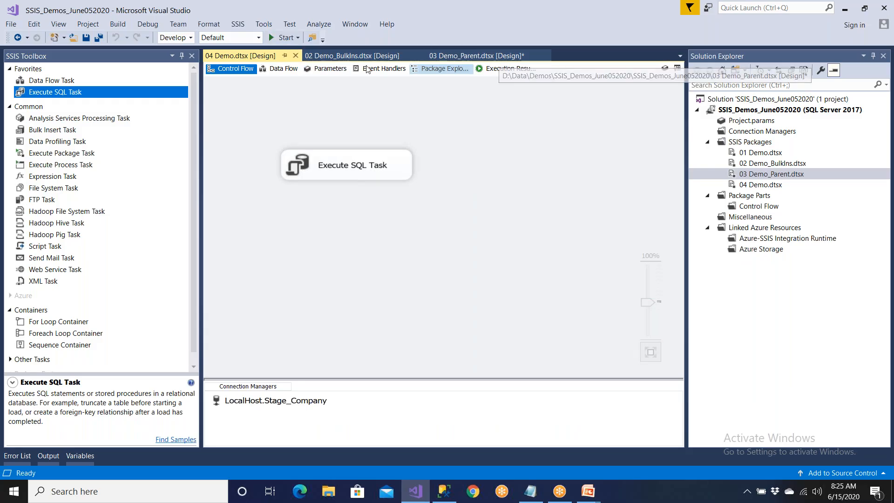
right_click(255, 55)
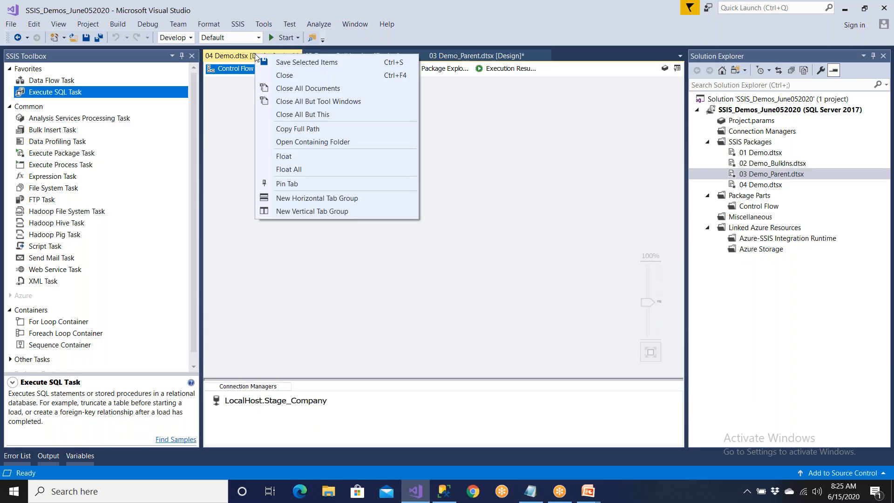
click(285, 115)
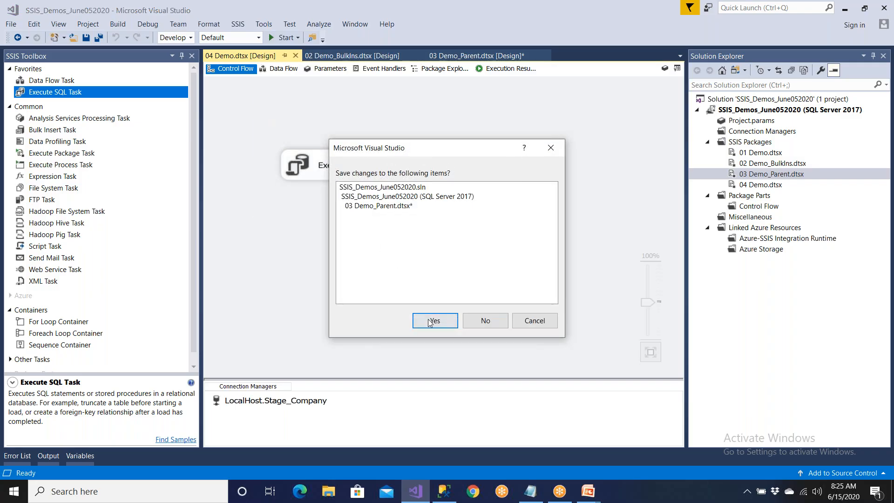
click(435, 318)
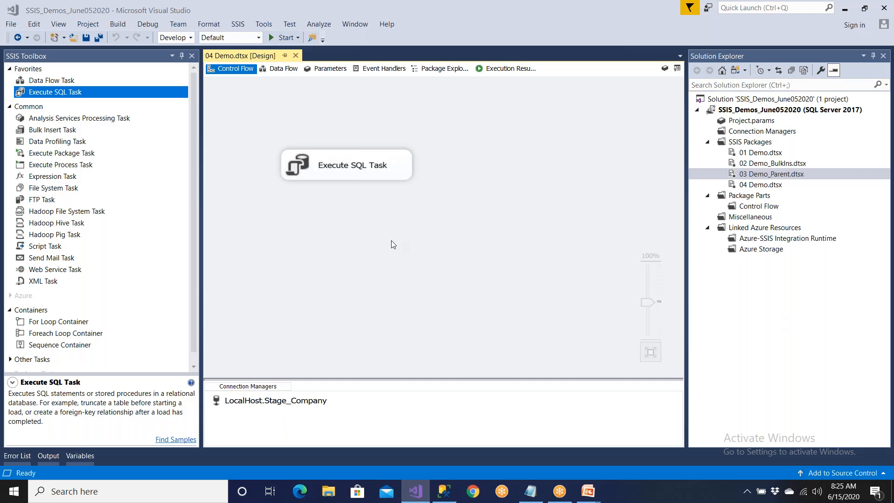
Open the folder containing 04 Demo.dtsx and examine its path and the four package files.
right_click(248, 59)
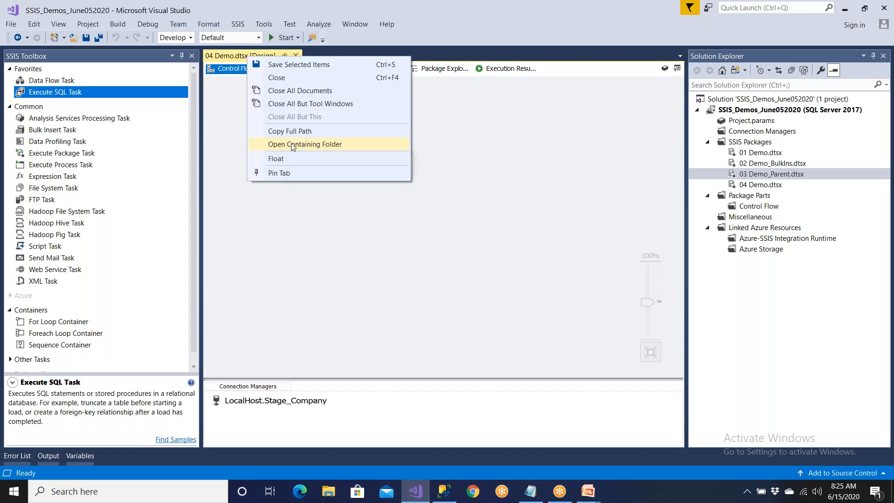
click(342, 145)
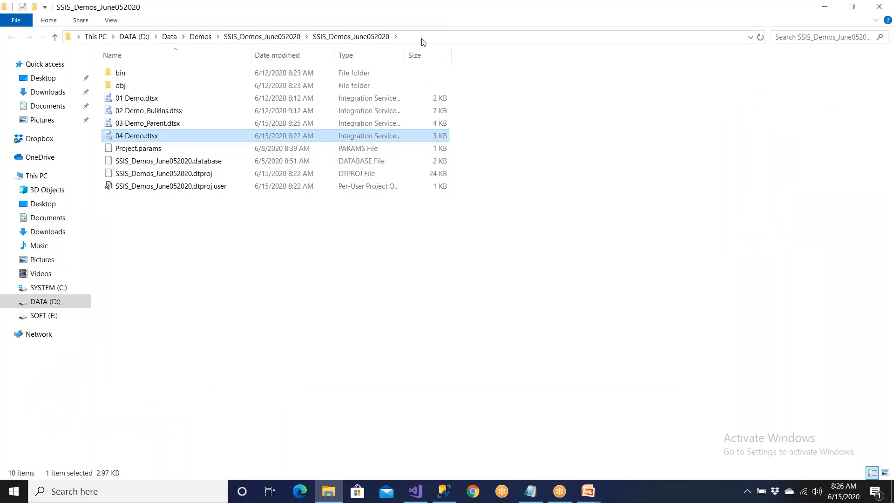
click(421, 38)
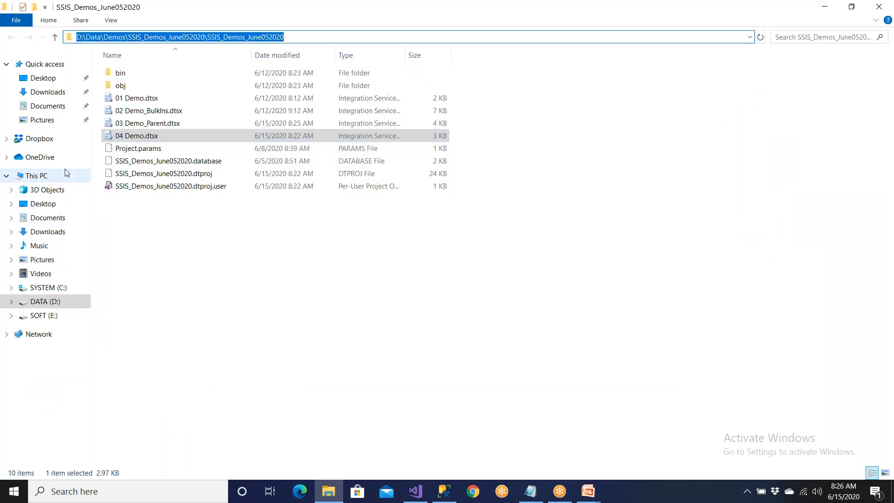
click(155, 123)
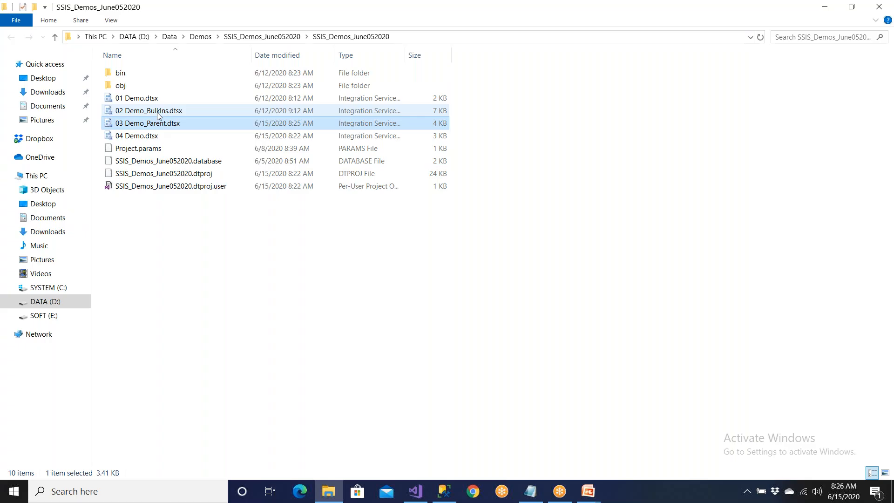
click(151, 102)
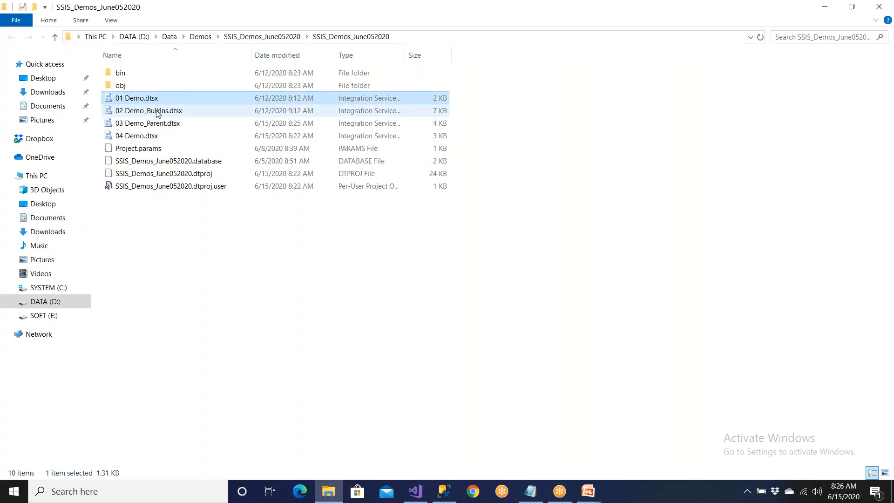
click(151, 111)
click(156, 139)
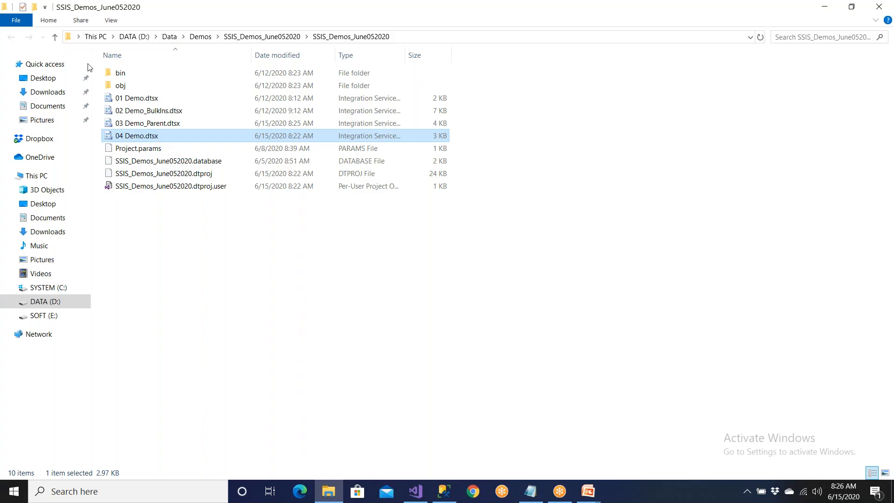
Go up to the solution folder, look at SSIS_Demos_June052020.sln, continue up to the D: drive, and close File Explorer.
click(55, 36)
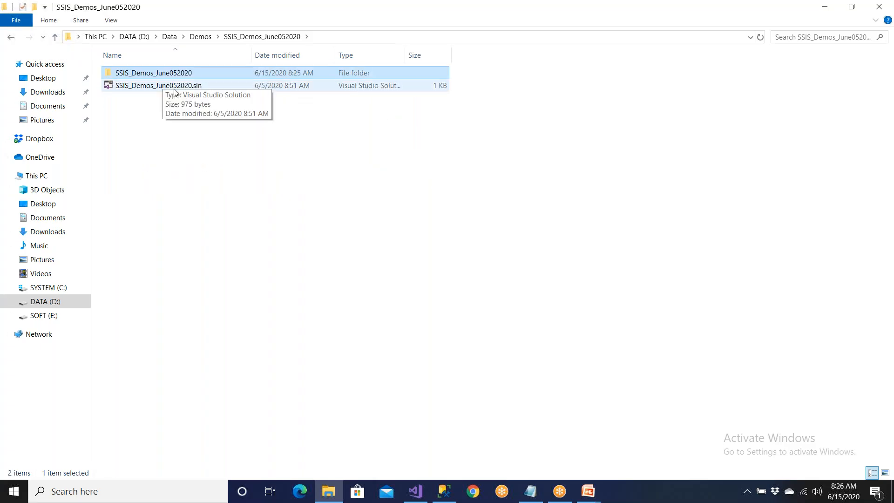
click(174, 88)
click(55, 38)
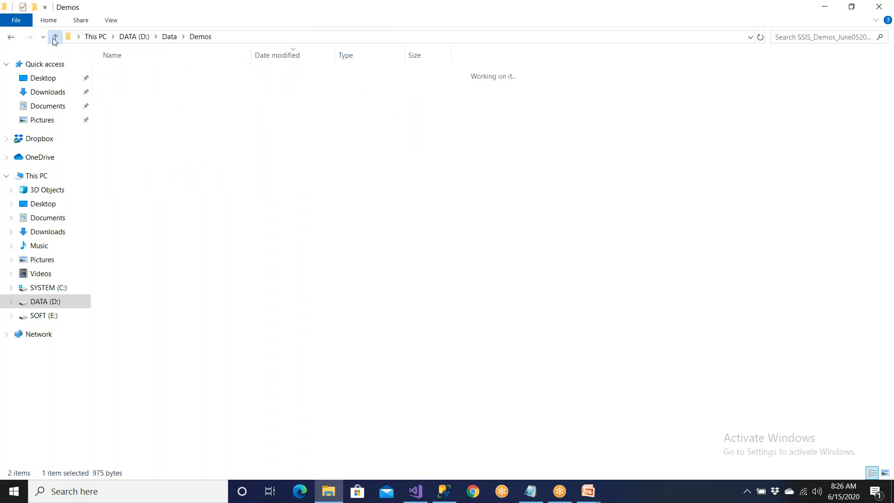
click(54, 37)
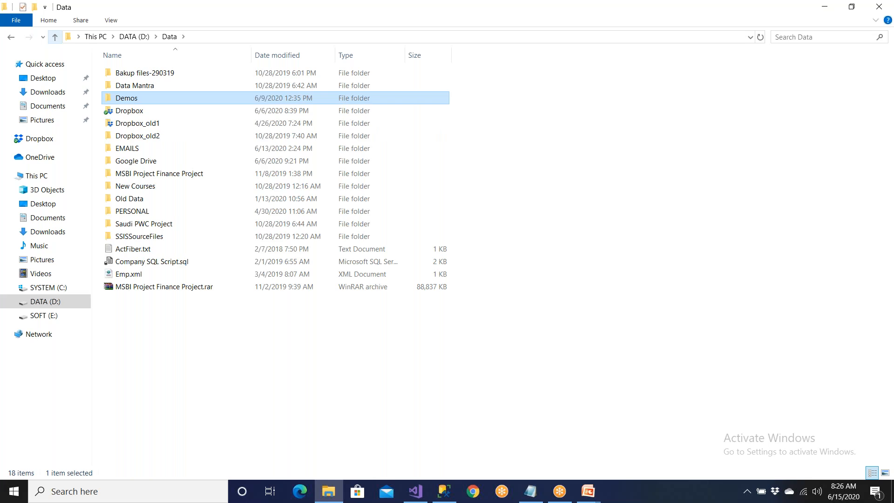
click(55, 37)
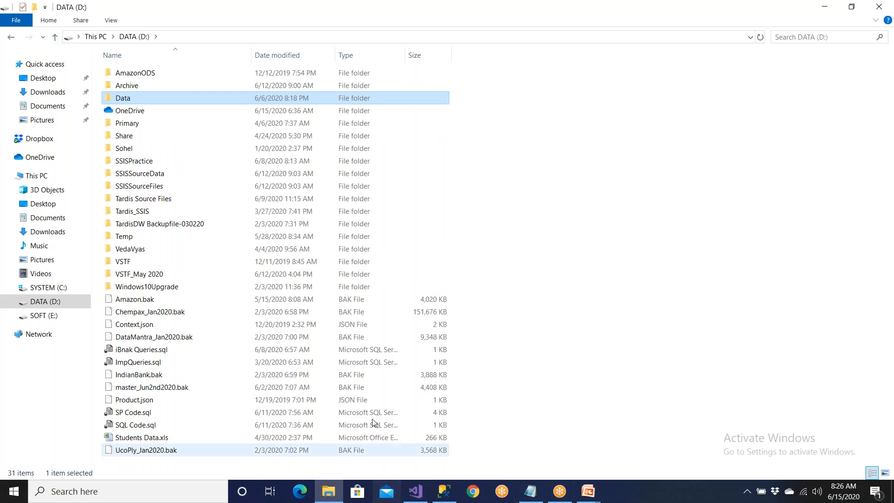
click(879, 7)
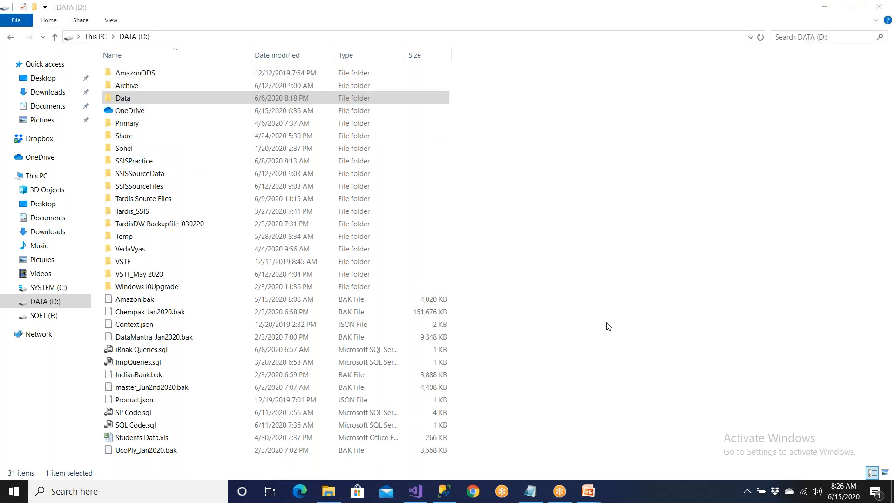
click(881, 6)
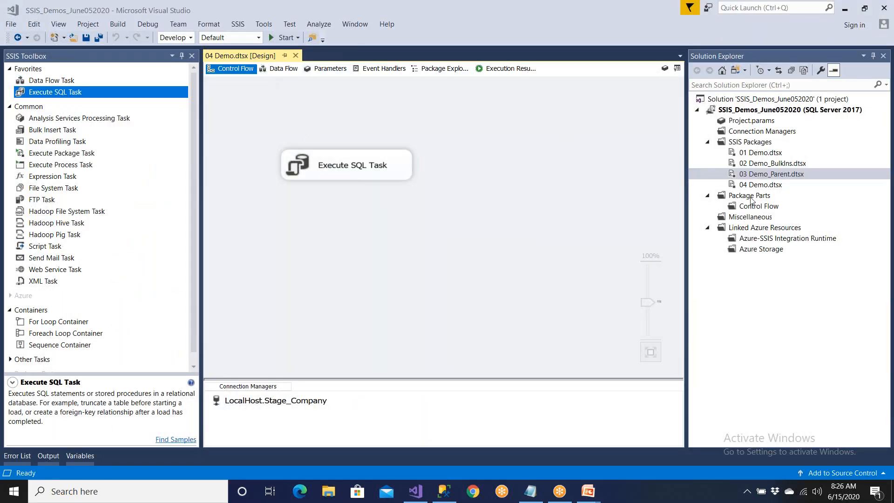
Reopen the folder containing 04 Demo.dtsx, go up one level, and select the SSIS_Demos_June052020.sln solution file.
right_click(267, 57)
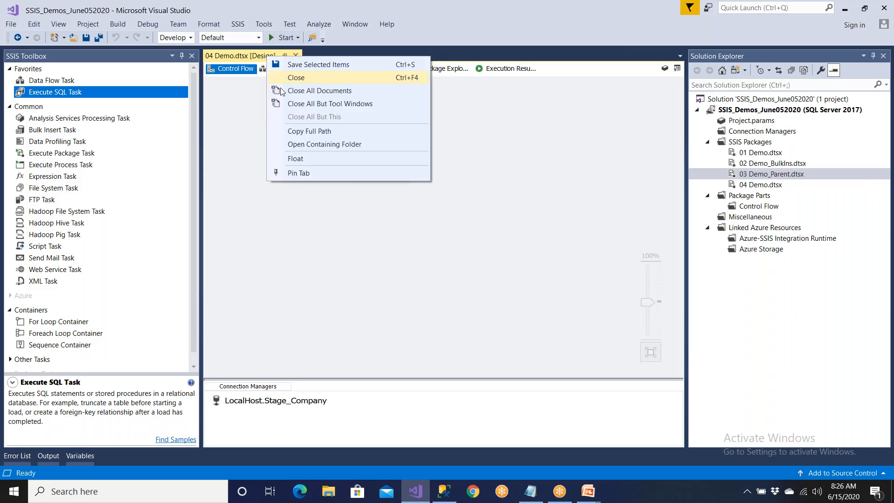
click(370, 144)
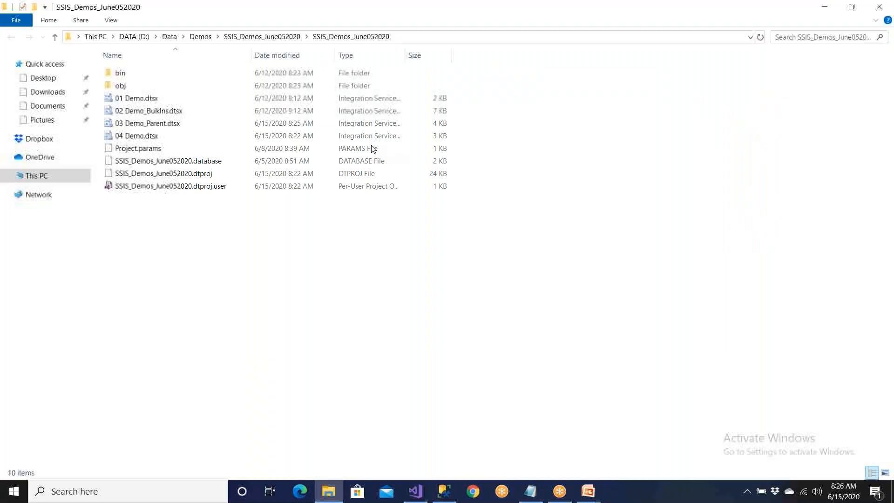
click(415, 40)
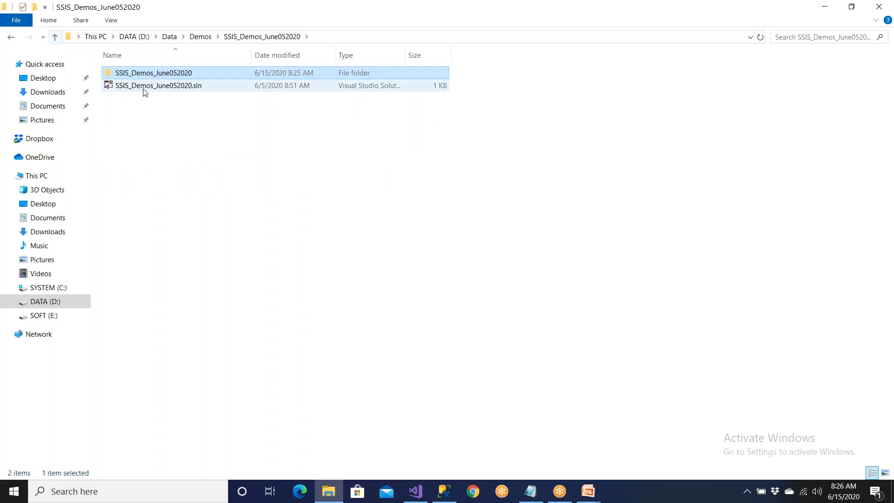
click(158, 90)
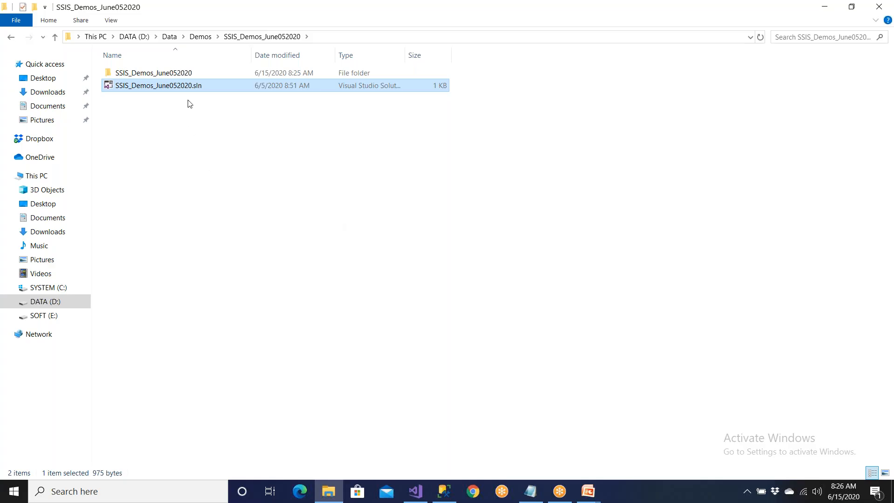
Return to Visual Studio and view the toolbox descriptions of the Execute Package Task and the Execute Process Task.
click(415, 491)
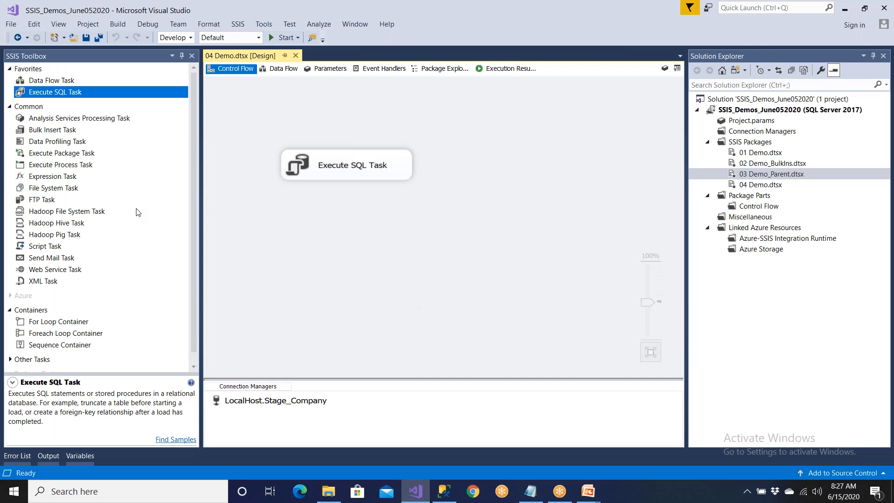
click(78, 154)
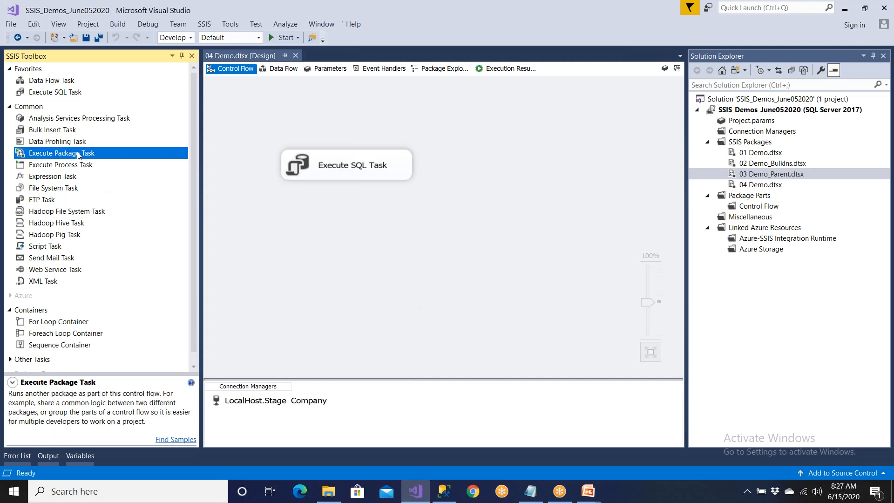
click(80, 165)
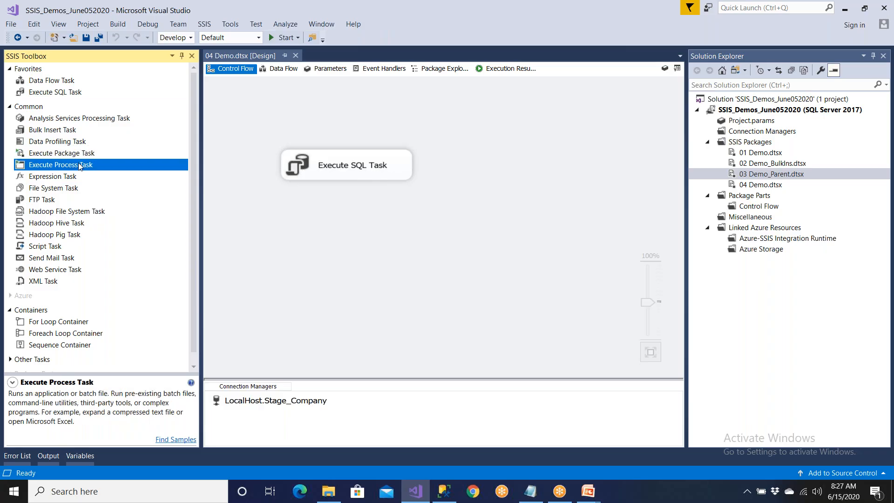
Switch to the PowerPoint slide show and go back to the Execute Process slide.
mouse_move(595, 493)
click(640, 458)
click(607, 410)
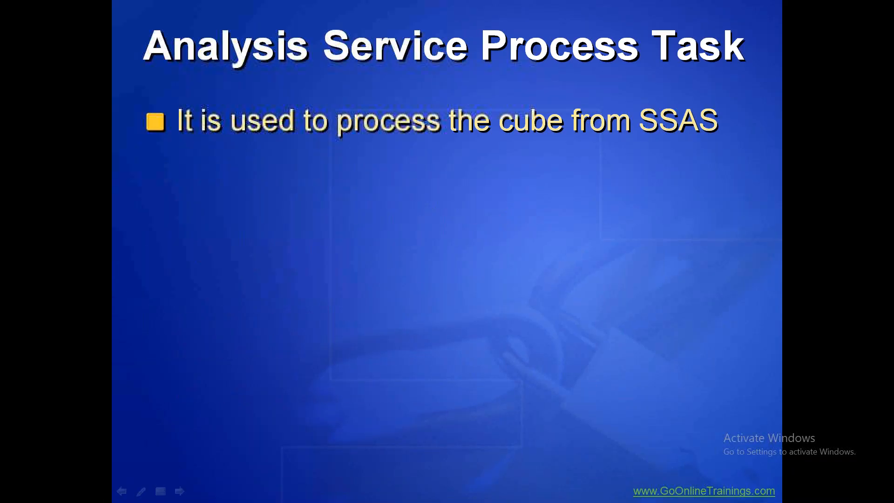
key(Left)
key(Left)
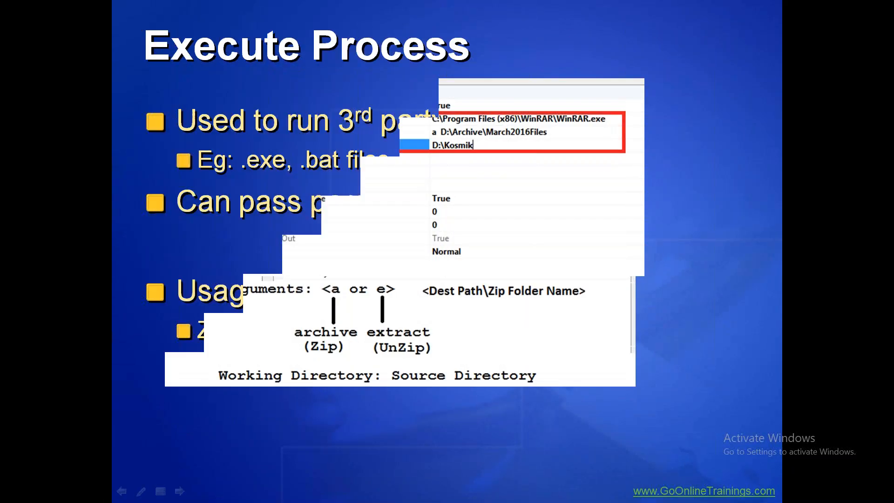